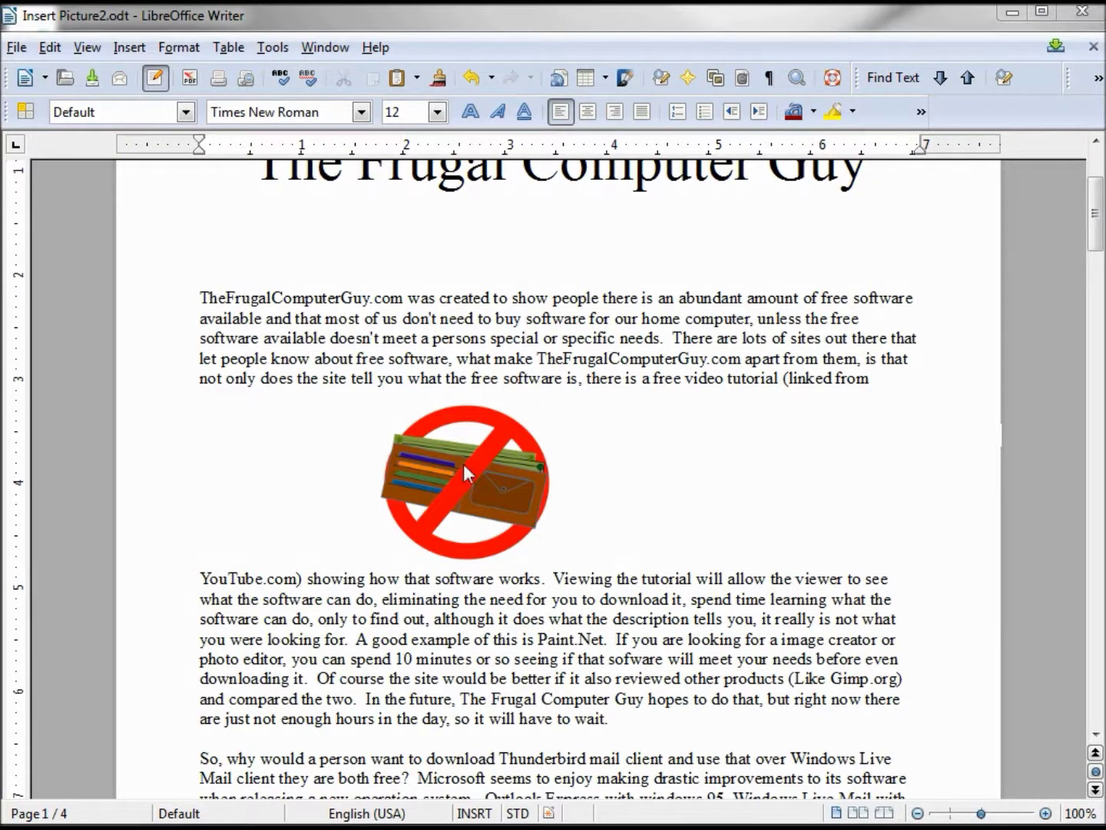
Step: Bring up the Wrap submenu from the wallet picture's context menu, past Arrange and Alignment
right_click(464, 466)
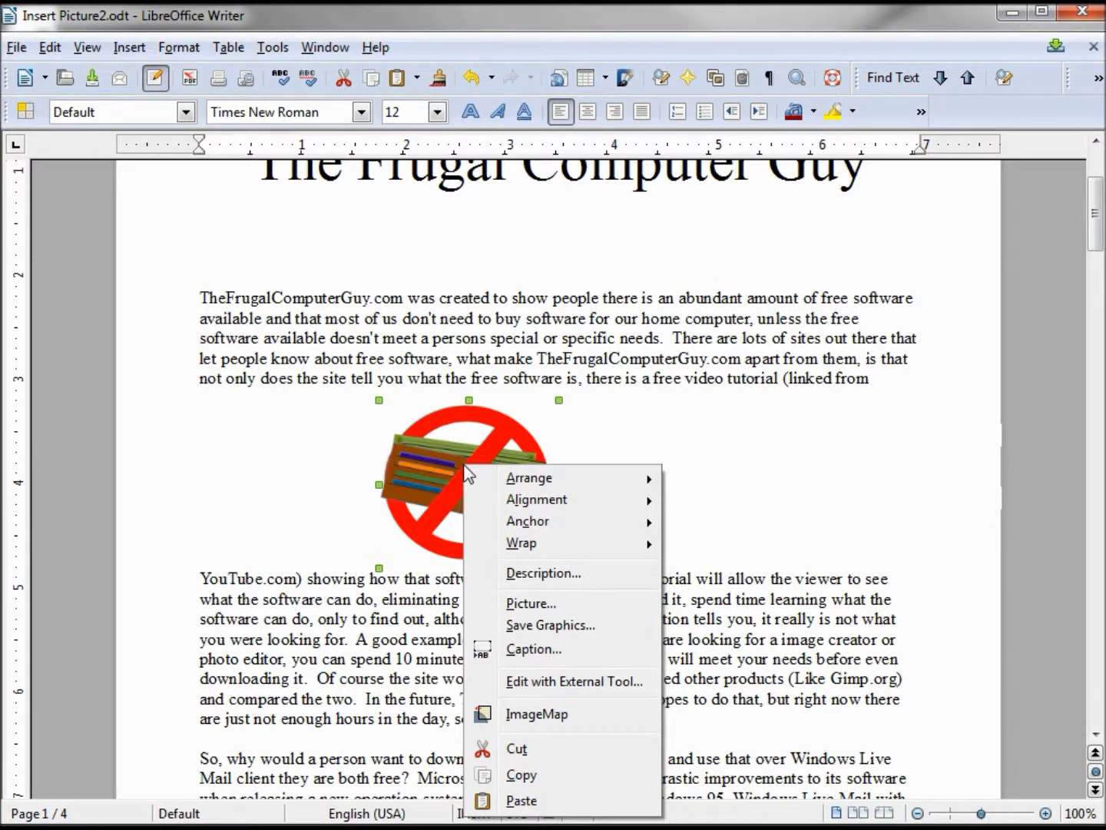
mouse_move(577, 478)
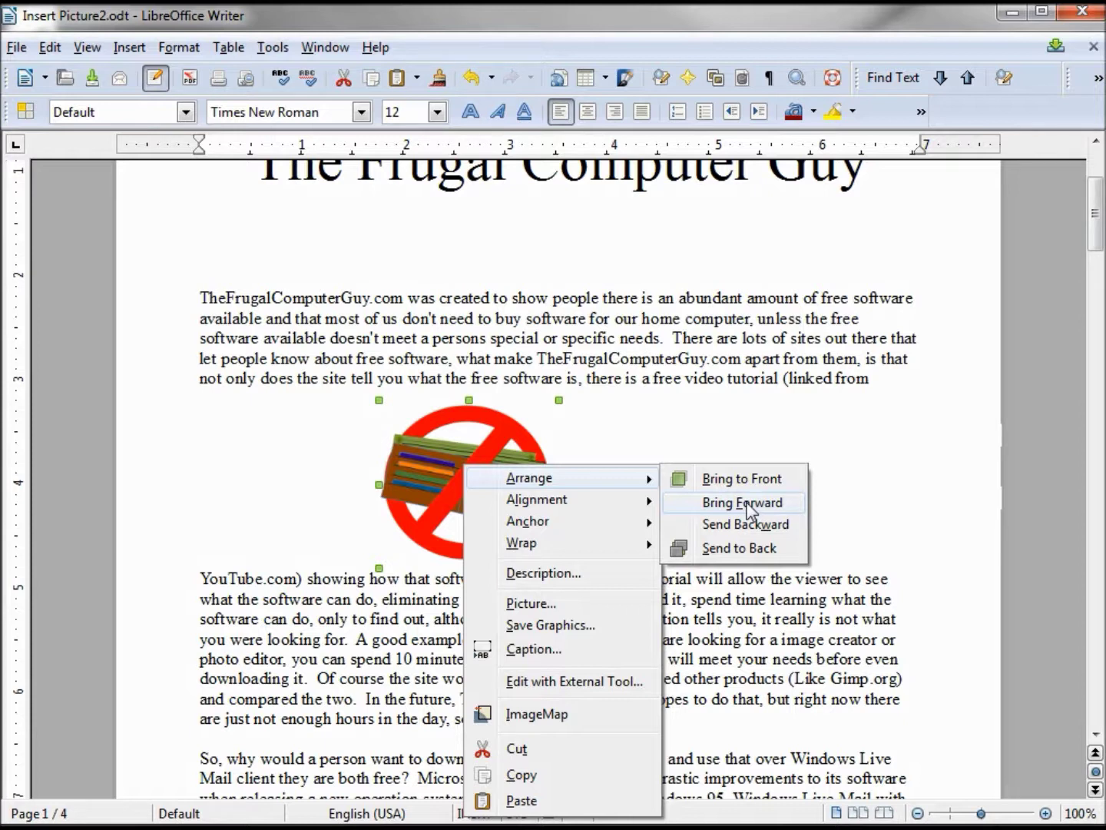
mouse_move(543, 508)
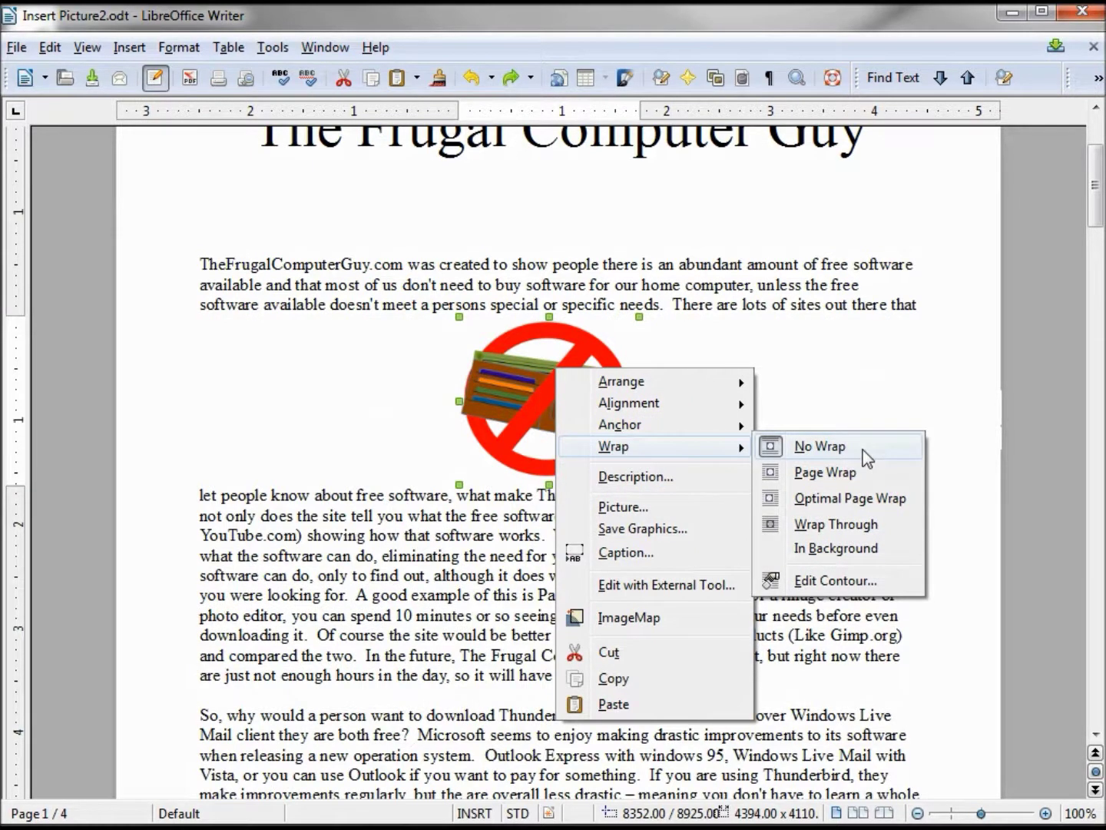
Step: Apply Optimal Page Wrap to the wallet picture and settle it on the paragraph's left side
left_click(880, 508)
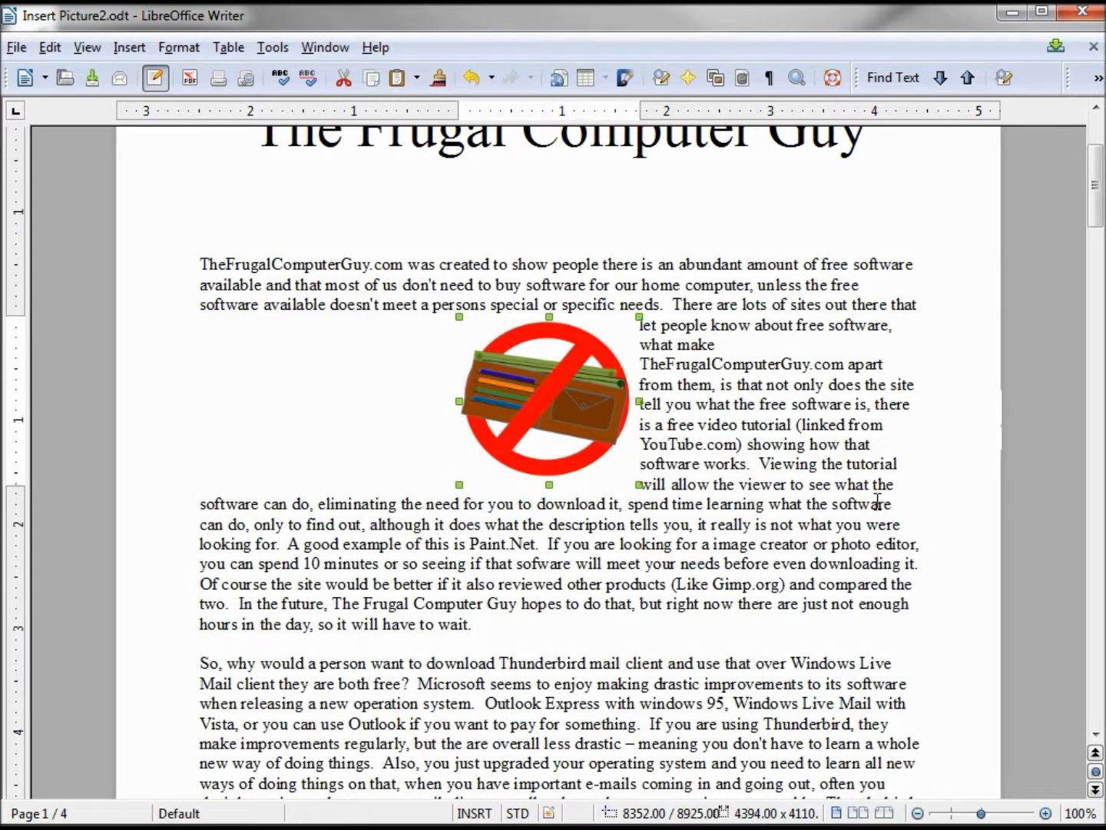
left_click_drag(583, 392, 685, 390)
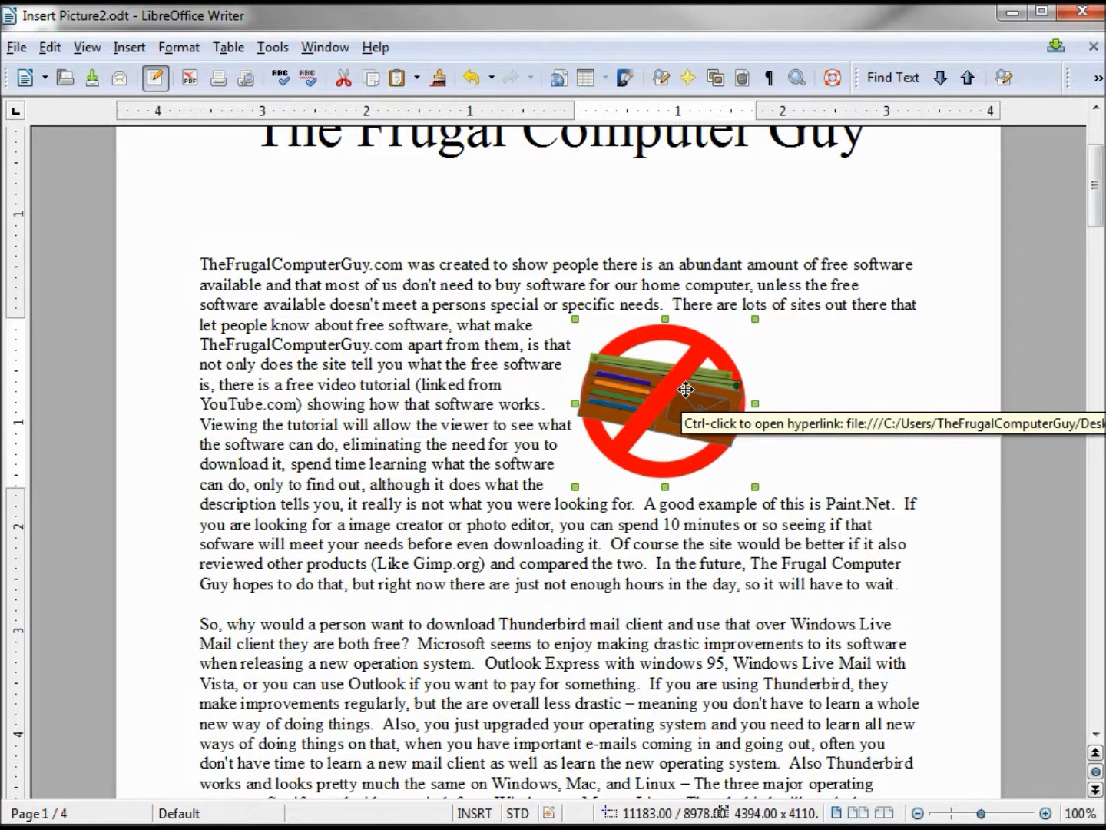
left_click_drag(686, 390, 440, 389)
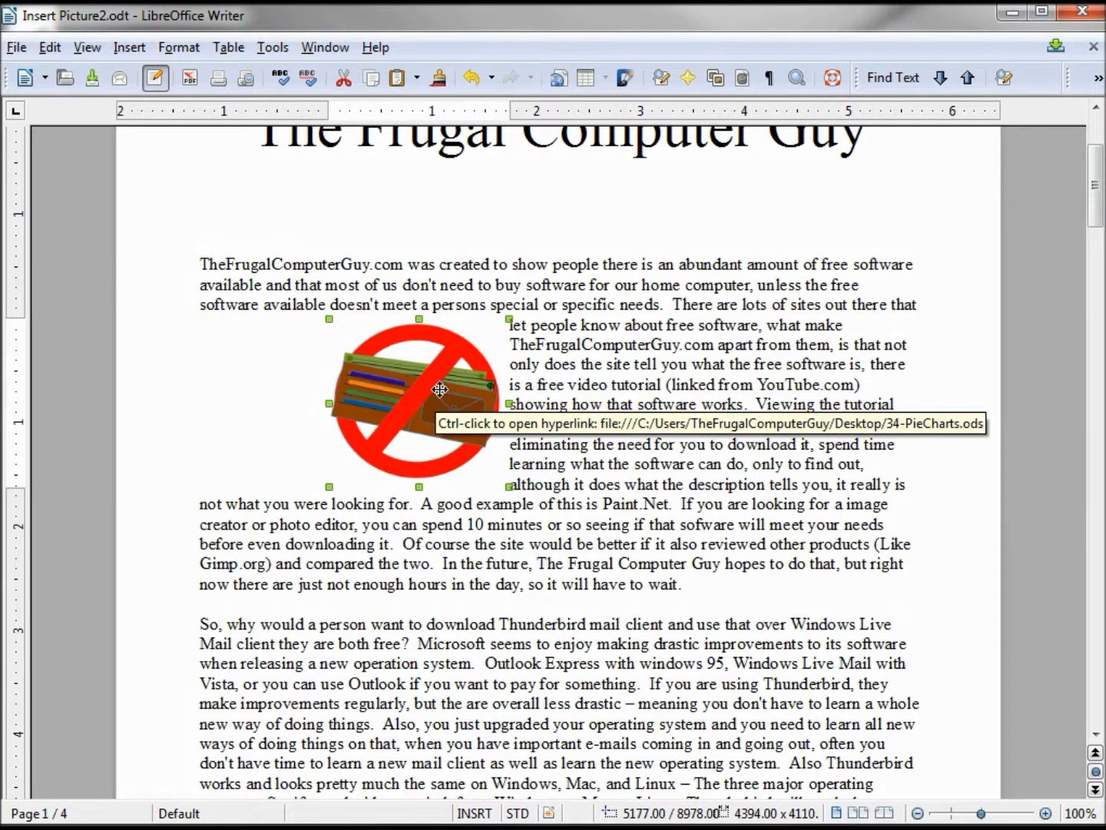
Step: Set the wallet picture's wrap to In Background, then bring up the View > Toolbars list
right_click(440, 389)
mouse_move(520, 476)
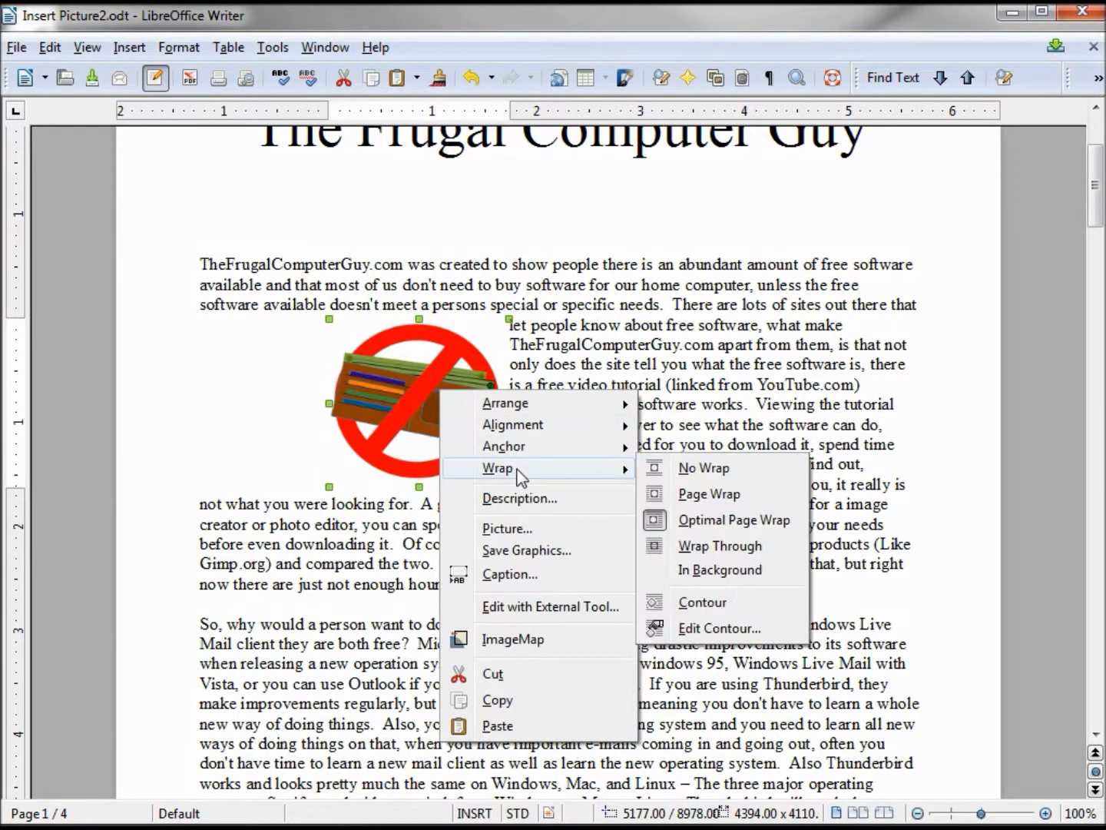
left_click(716, 577)
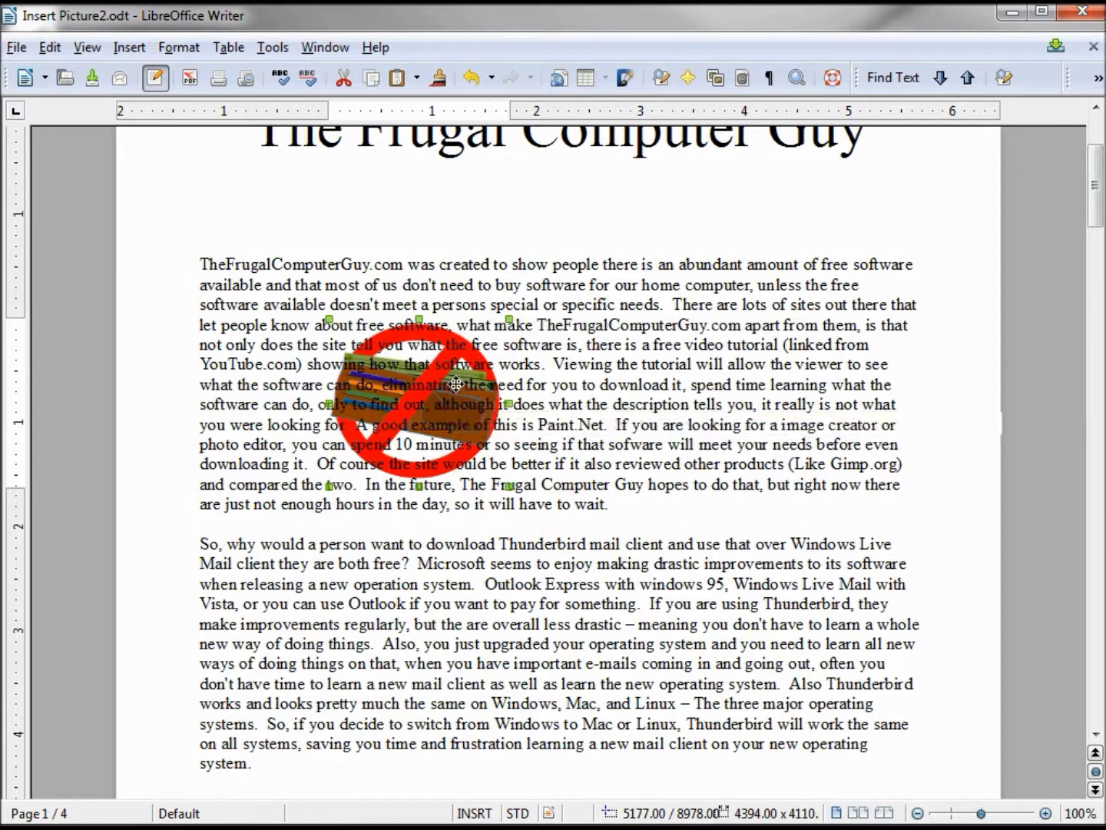
left_click(86, 46)
mouse_move(135, 135)
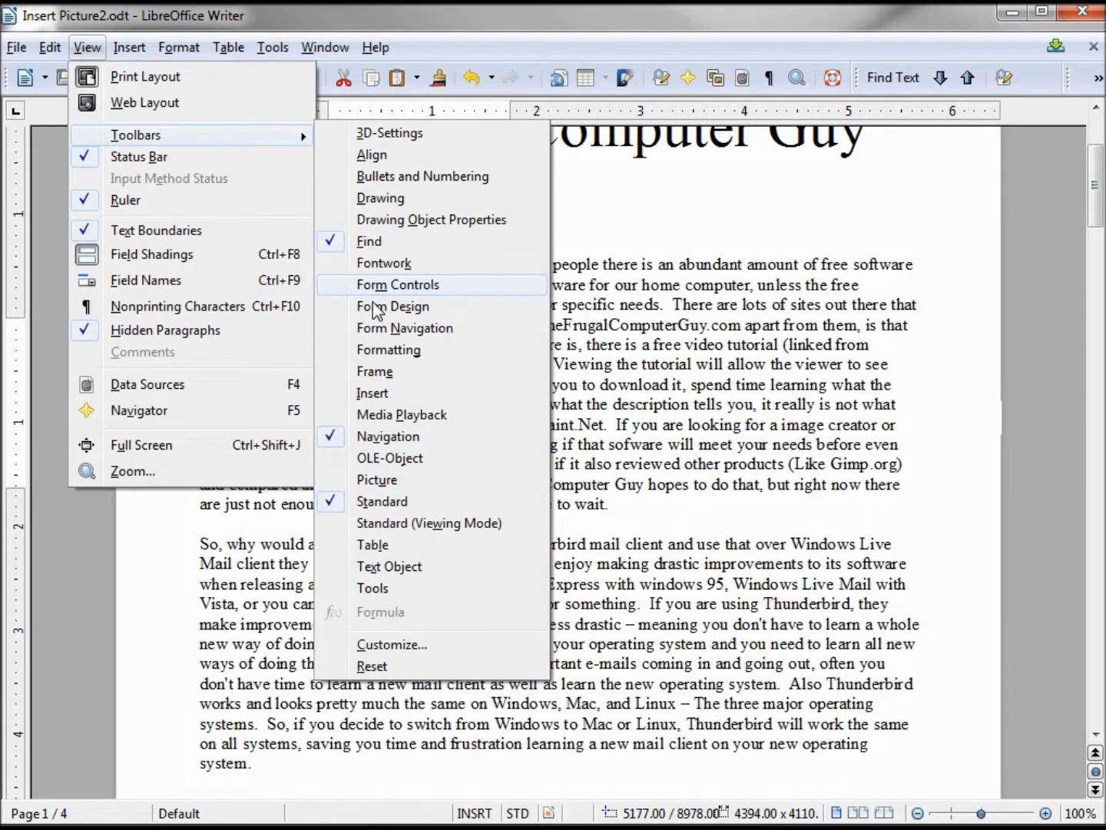
Step: Show the Picture toolbar, try Watermark graphics mode, then undo back to full-colour Default
left_click(389, 481)
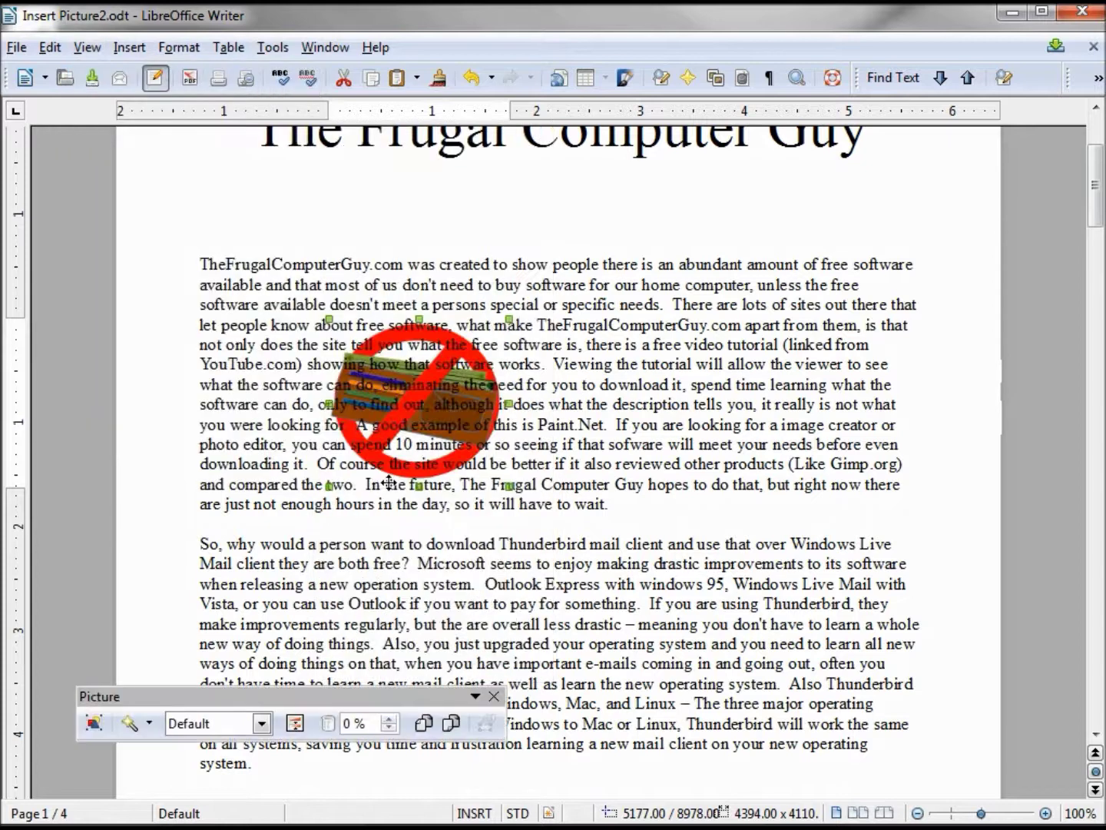
left_click(262, 722)
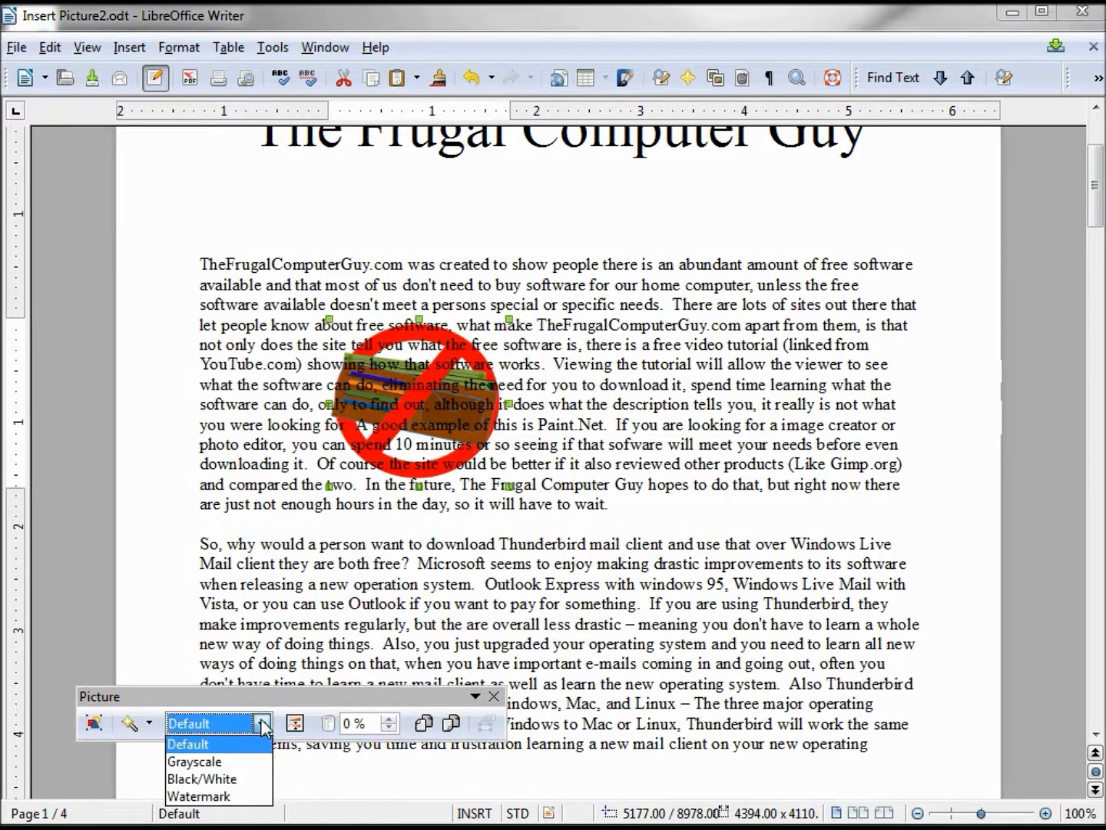
left_click(242, 799)
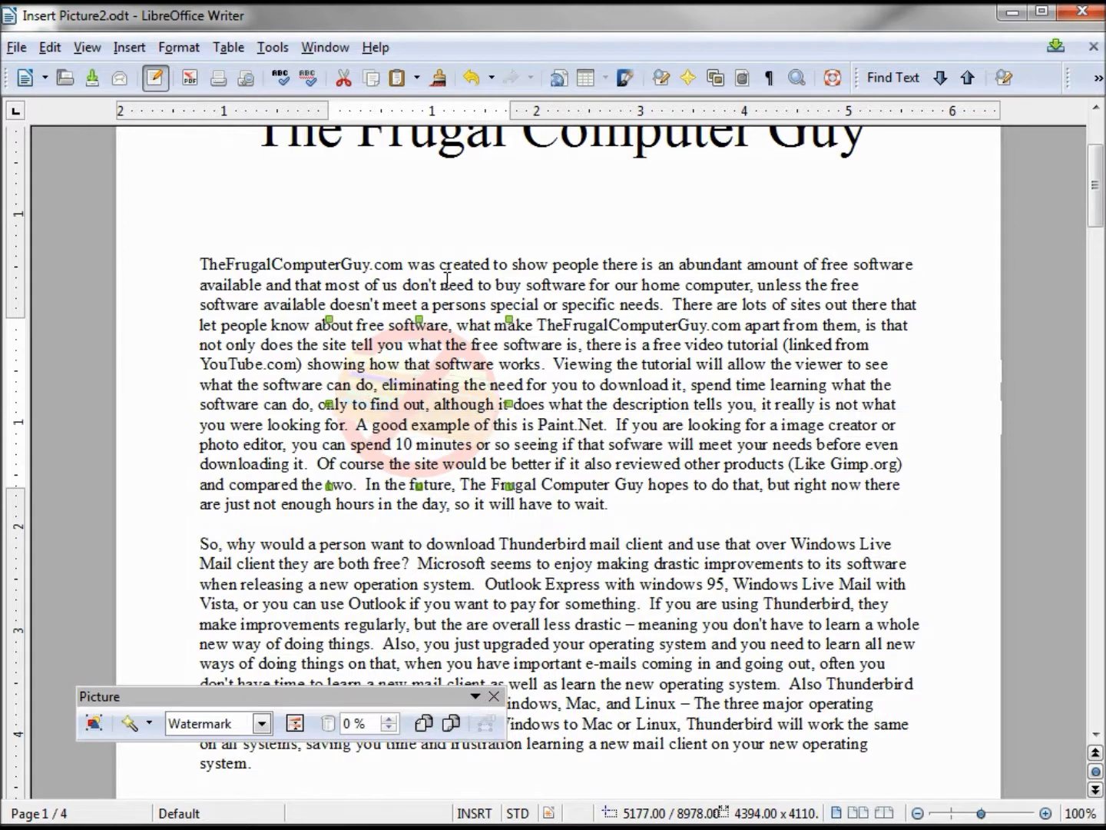
left_click(472, 79)
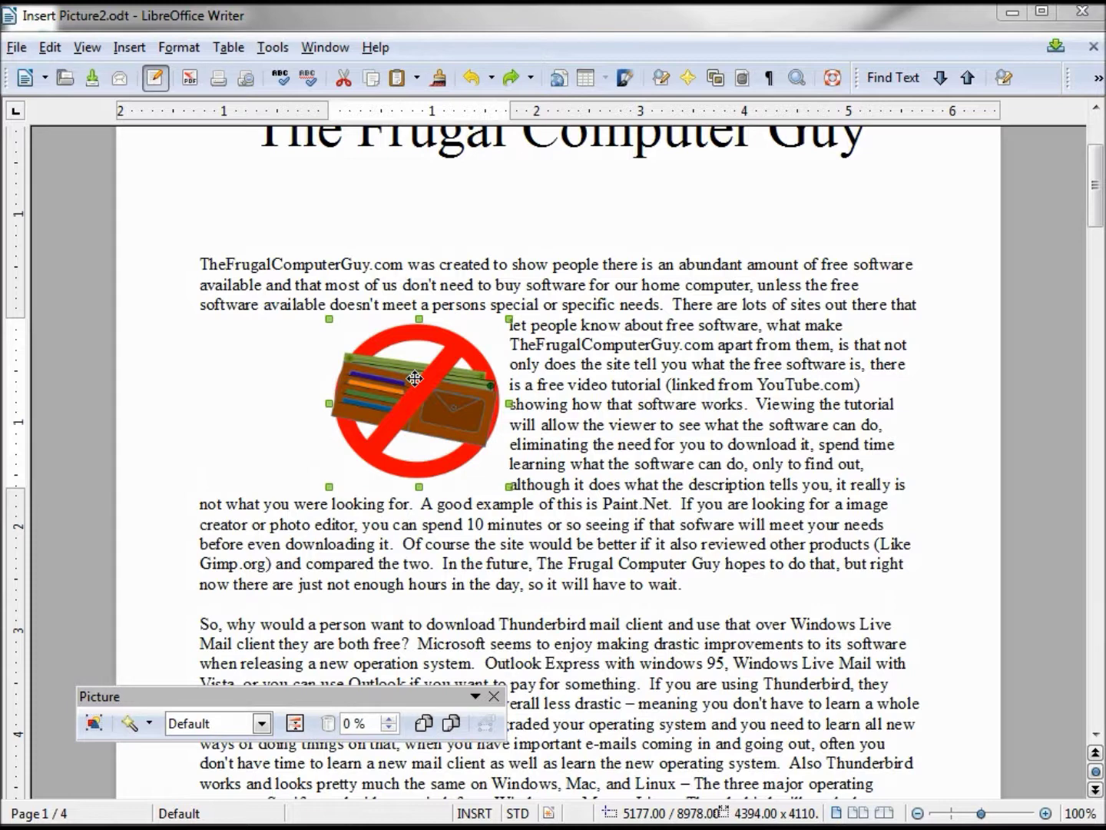
Step: Apply Page Wrap to the wallet picture and nudge it toward the paragraph centre
right_click(415, 378)
mouse_move(507, 457)
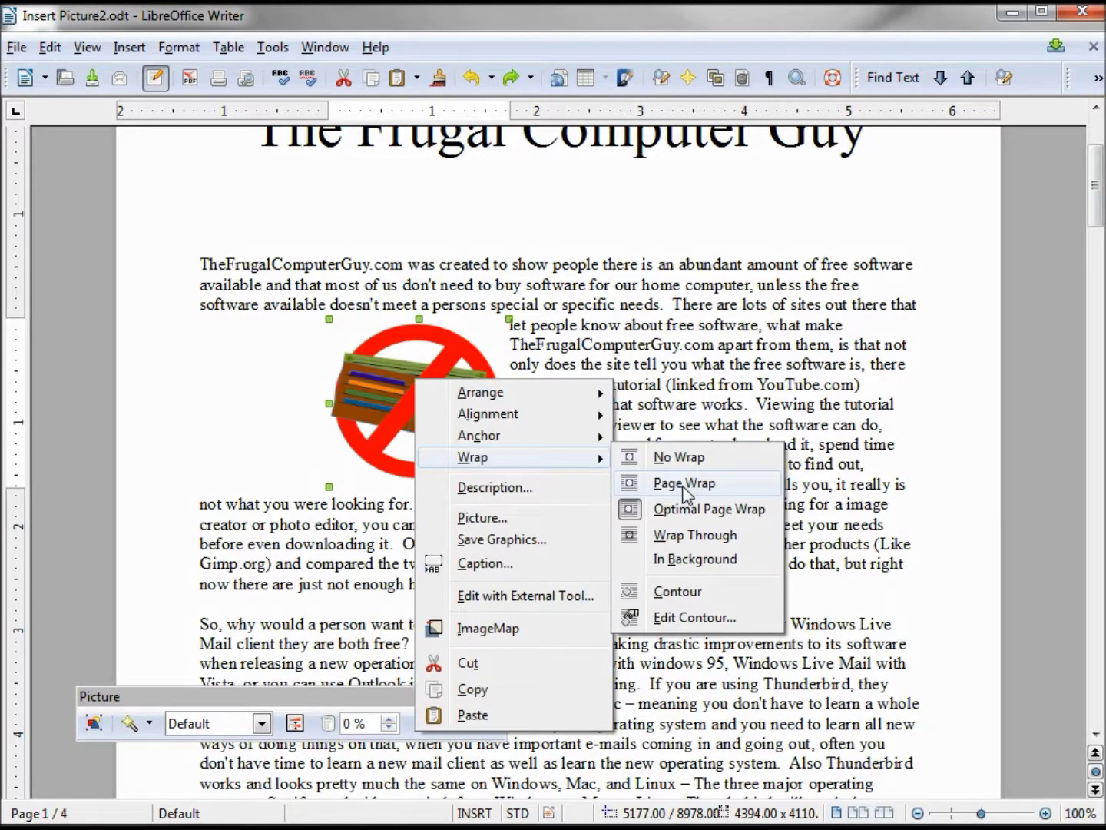
left_click(683, 485)
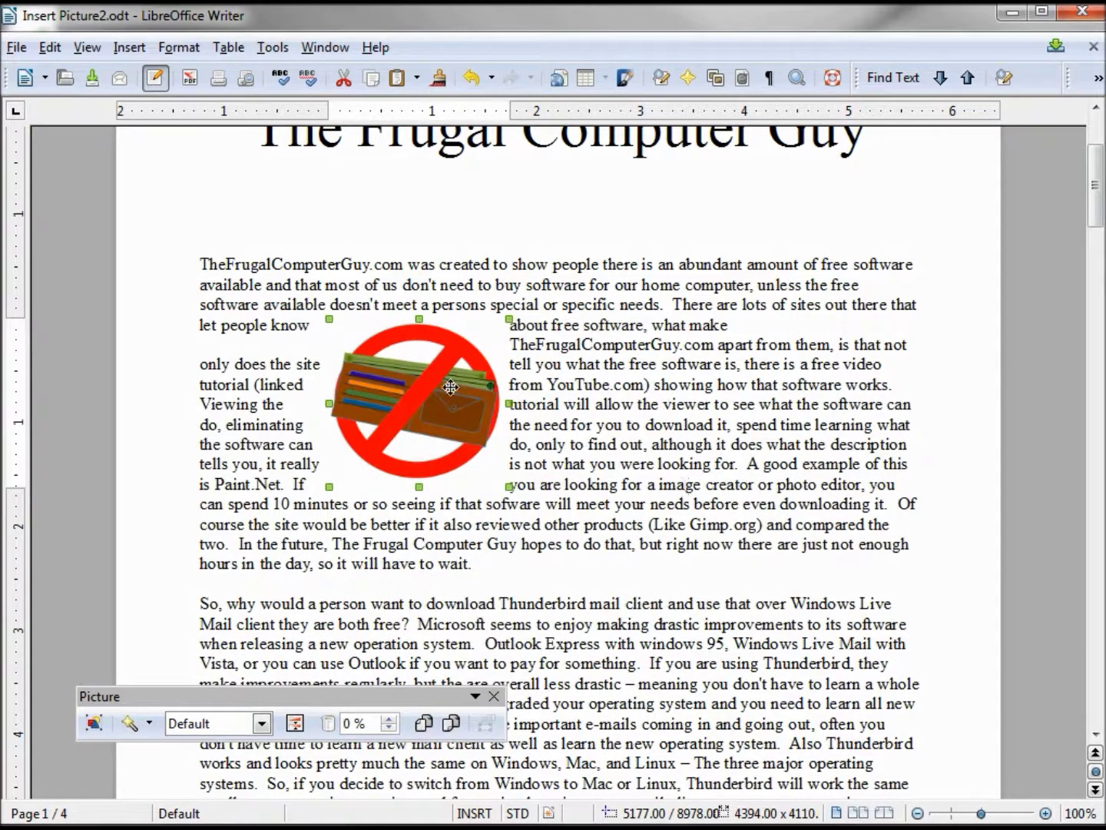
left_click_drag(525, 388, 531, 388)
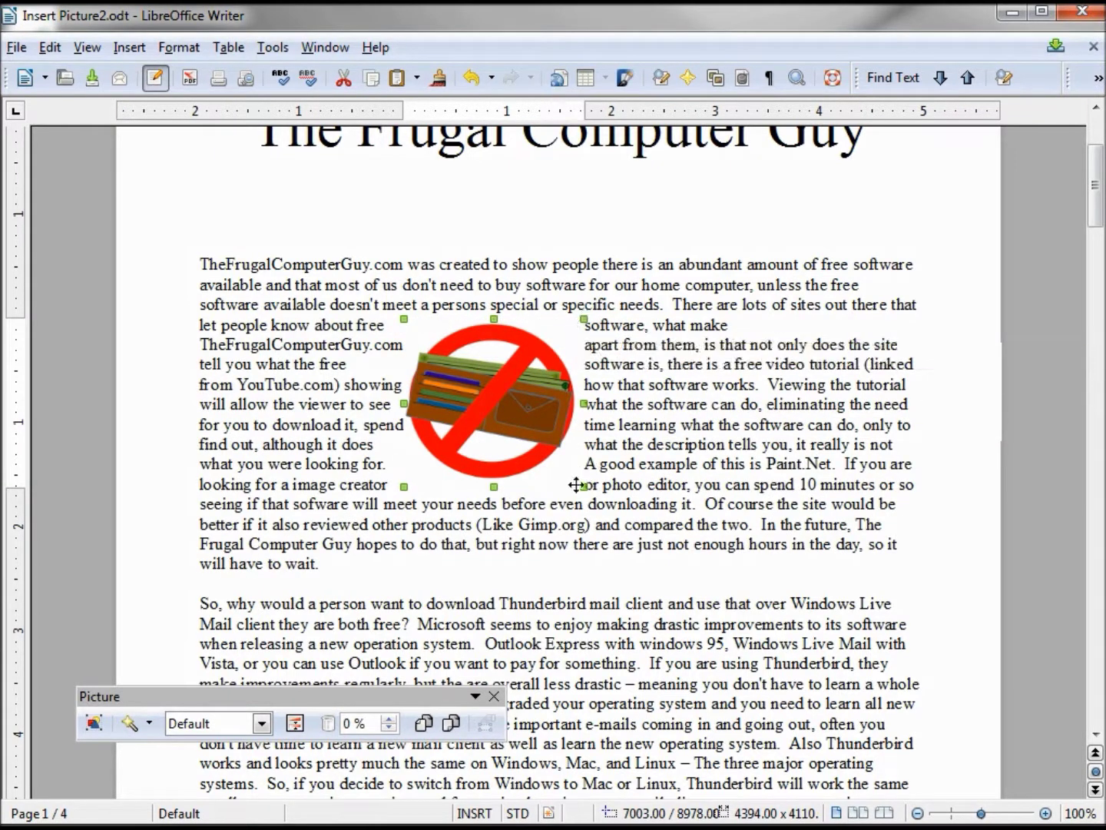
Step: Turn Contour wrapping on for the picture, then switch it off again
right_click(523, 400)
mouse_move(614, 475)
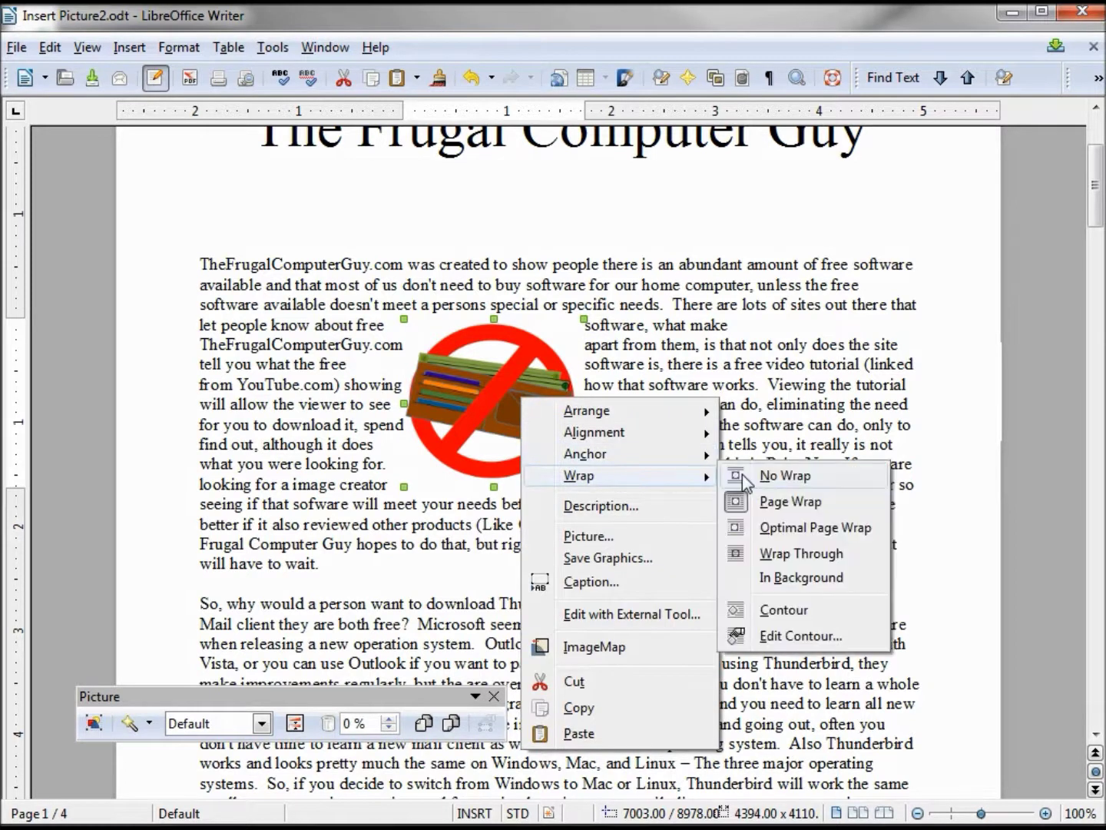
left_click(786, 611)
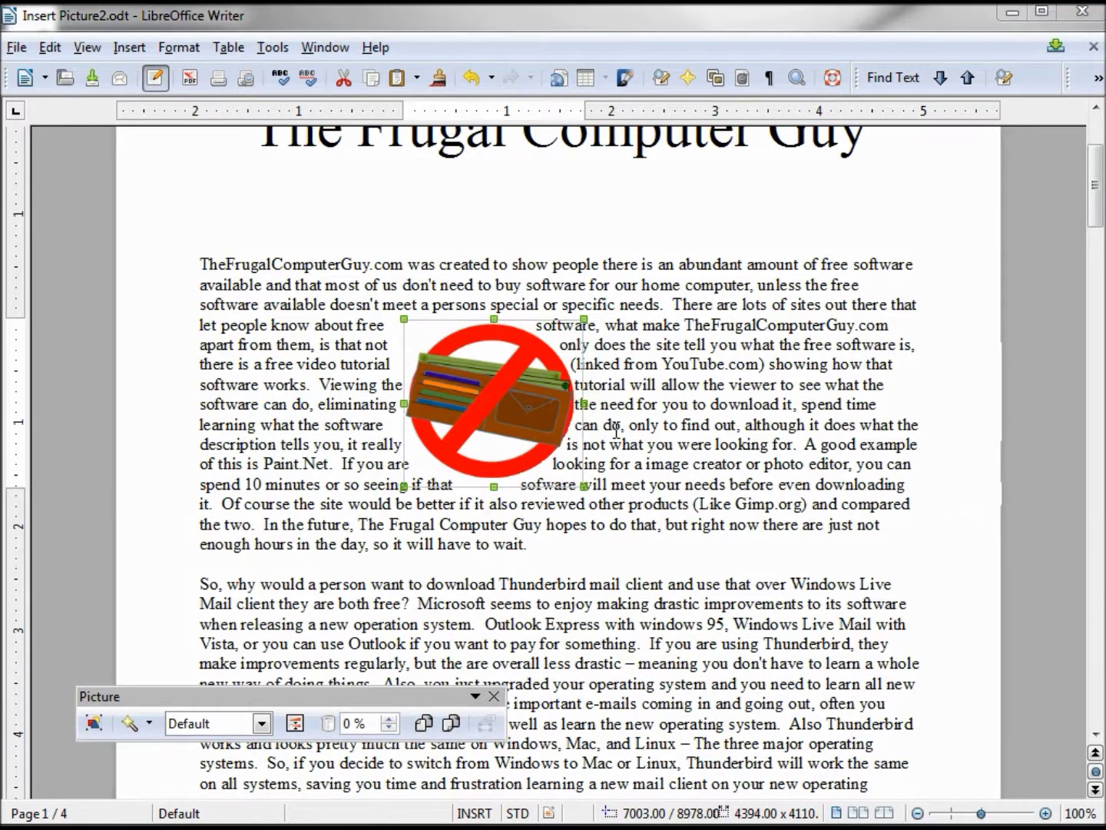
right_click(490, 361)
mouse_move(590, 430)
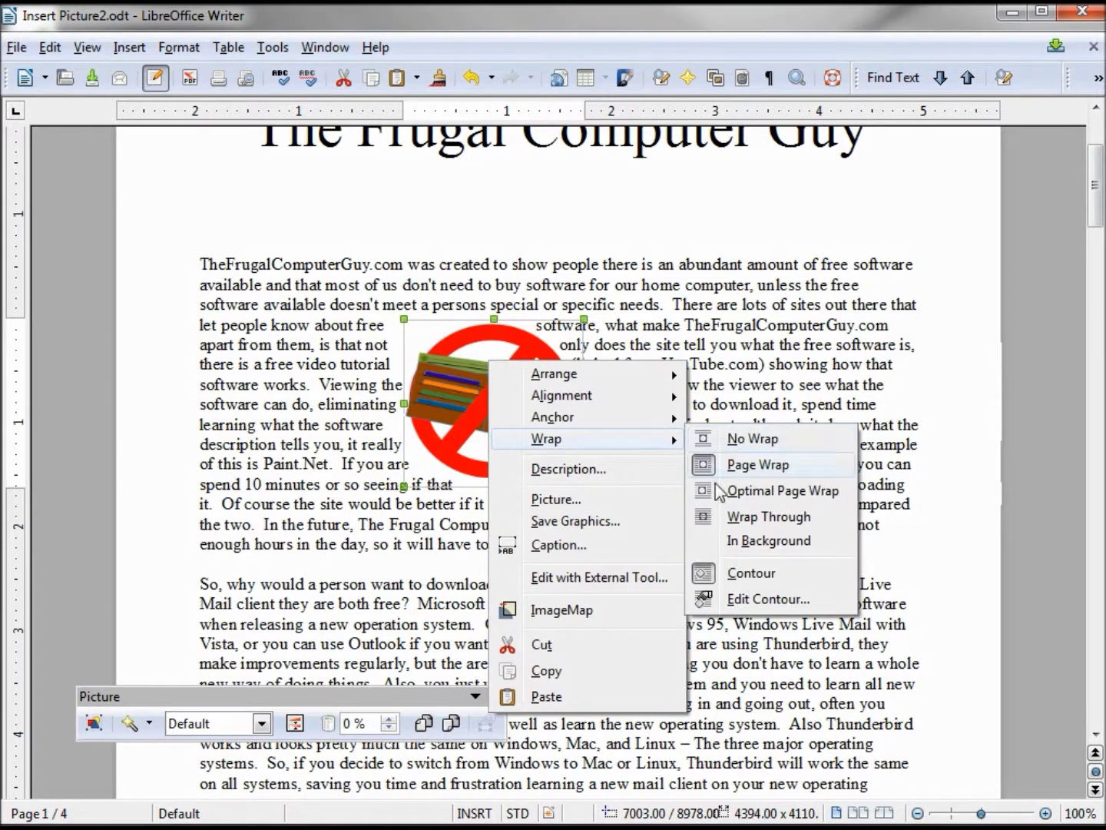
left_click(748, 574)
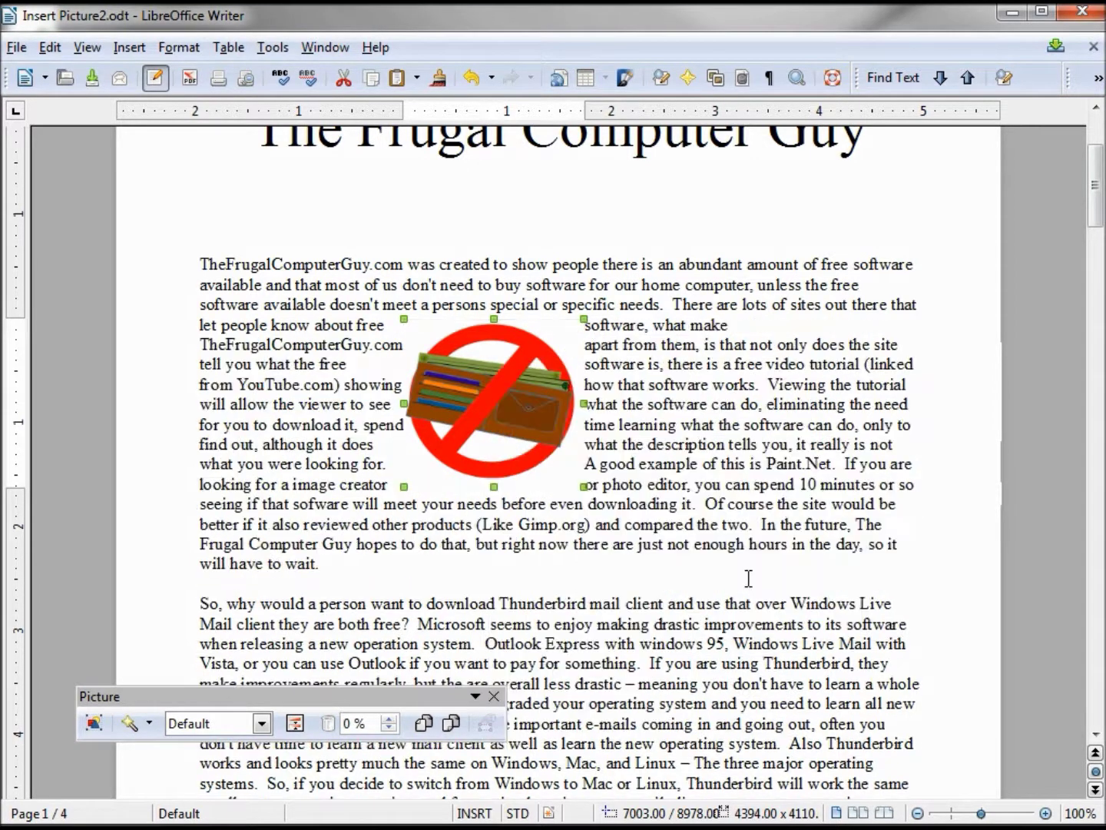
Step: In the picture's Contour Editor, draw an ellipse contour over the prohibition sign
right_click(492, 360)
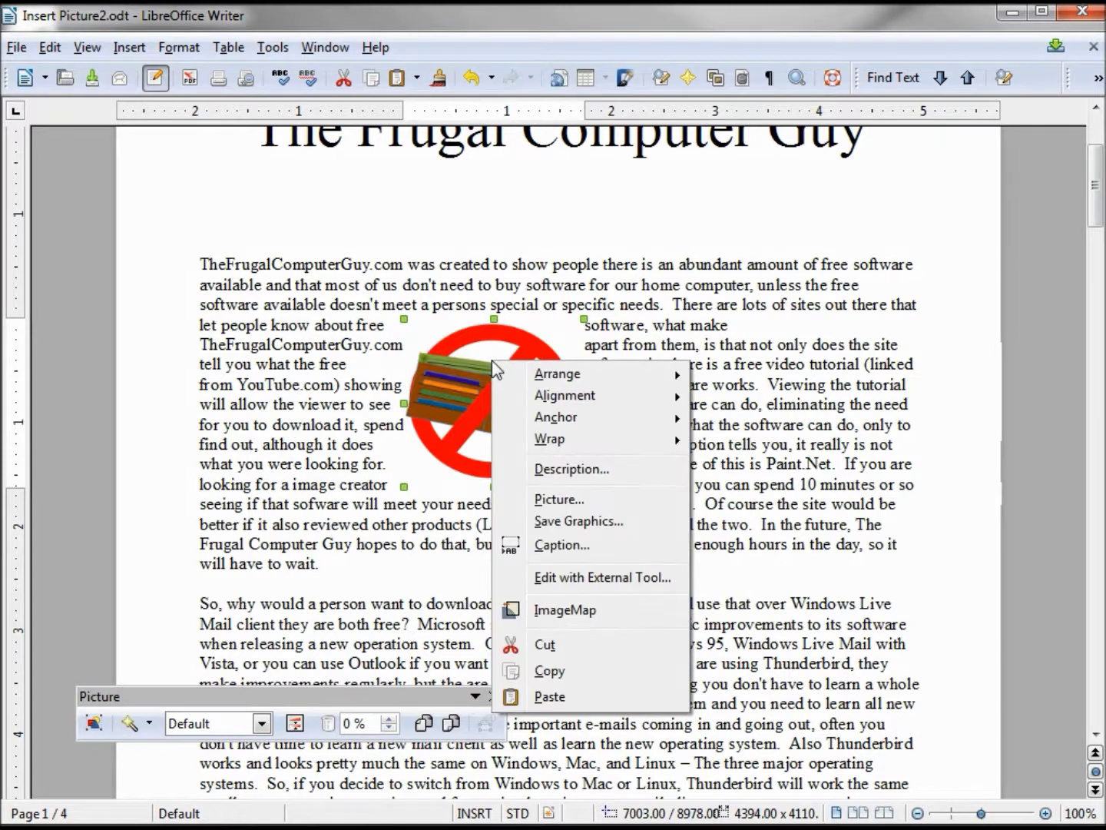
mouse_move(672, 444)
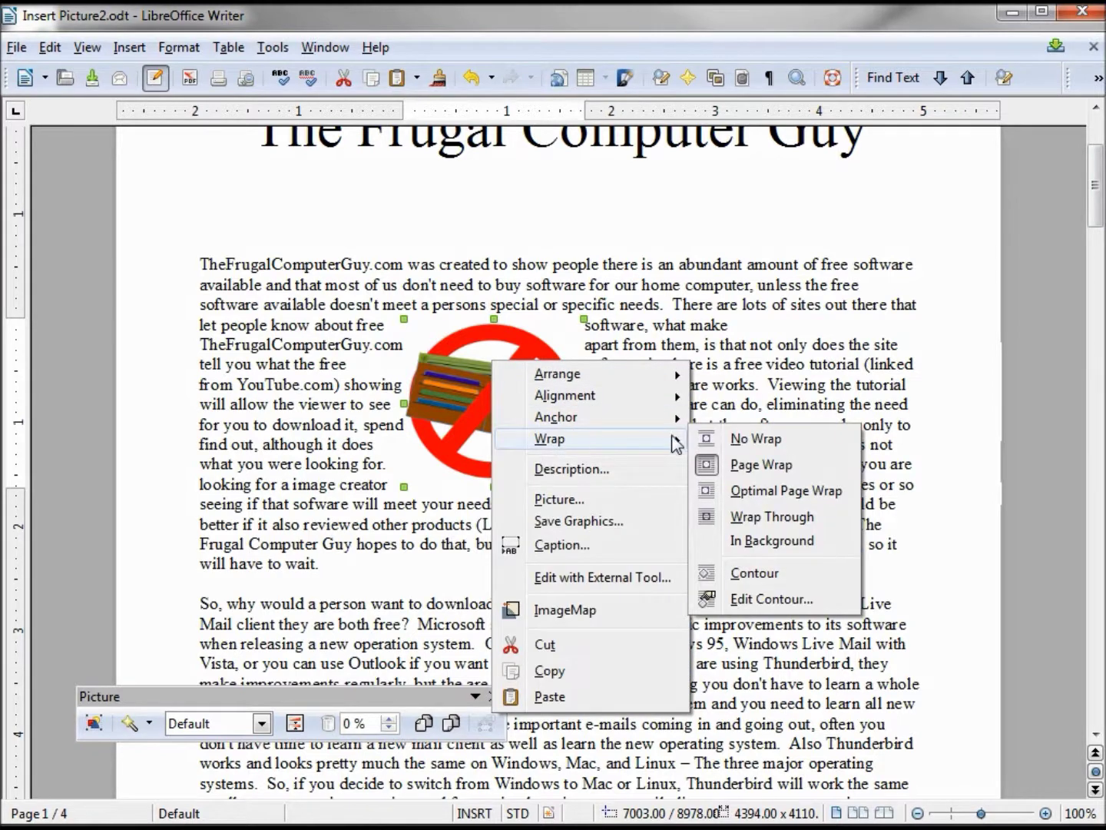
left_click(790, 606)
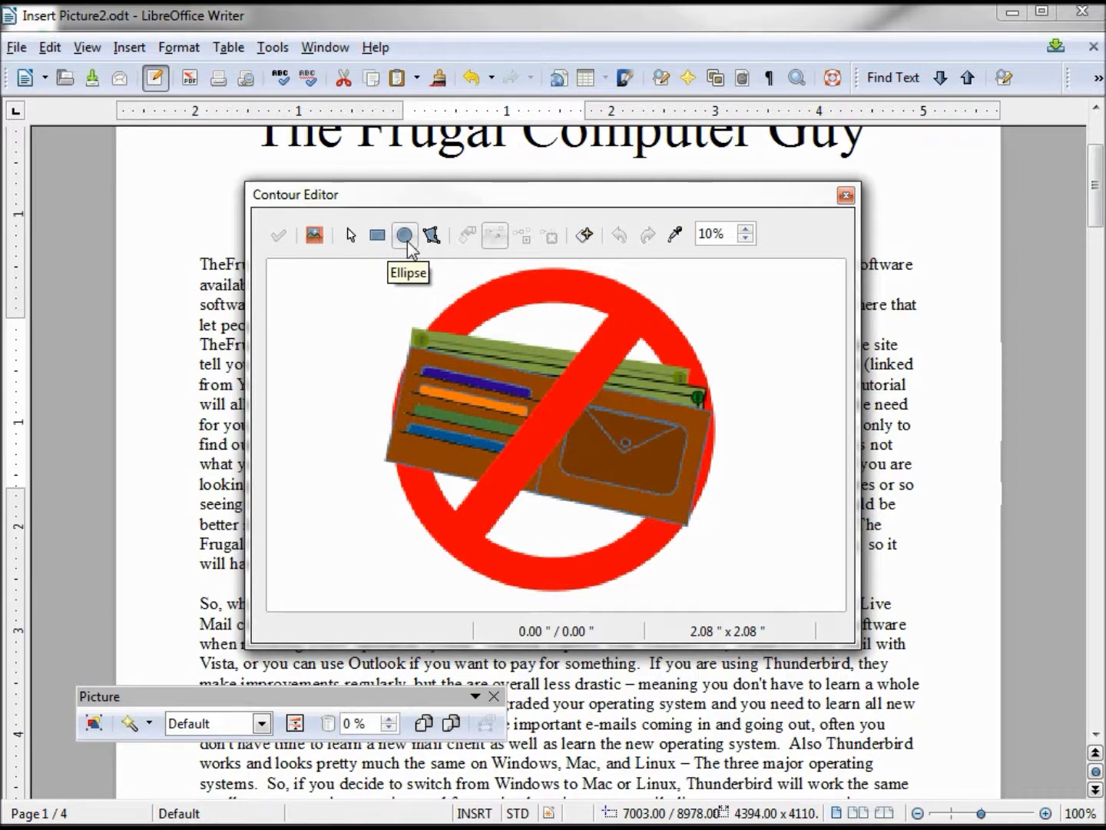
left_click(399, 236)
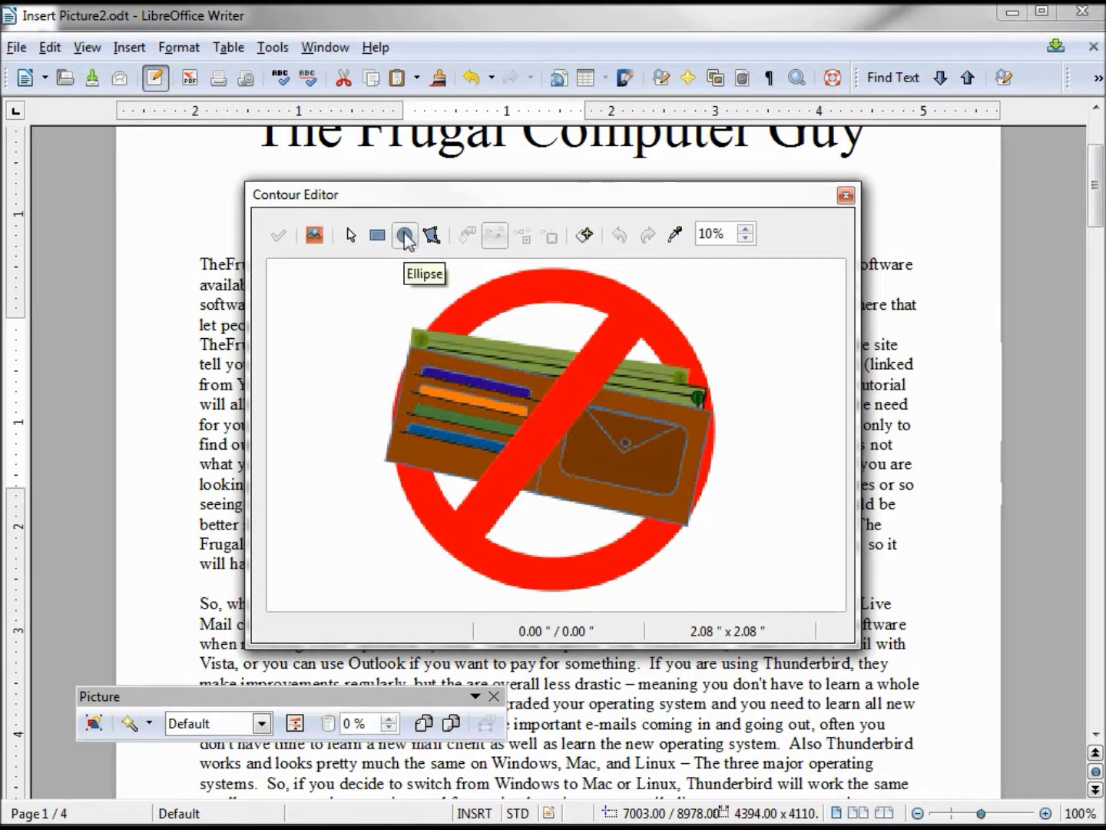
mouse_move(393, 280)
left_mouse_down()
mouse_move(427, 336)
mouse_move(631, 509)
mouse_move(685, 573)
left_mouse_up()
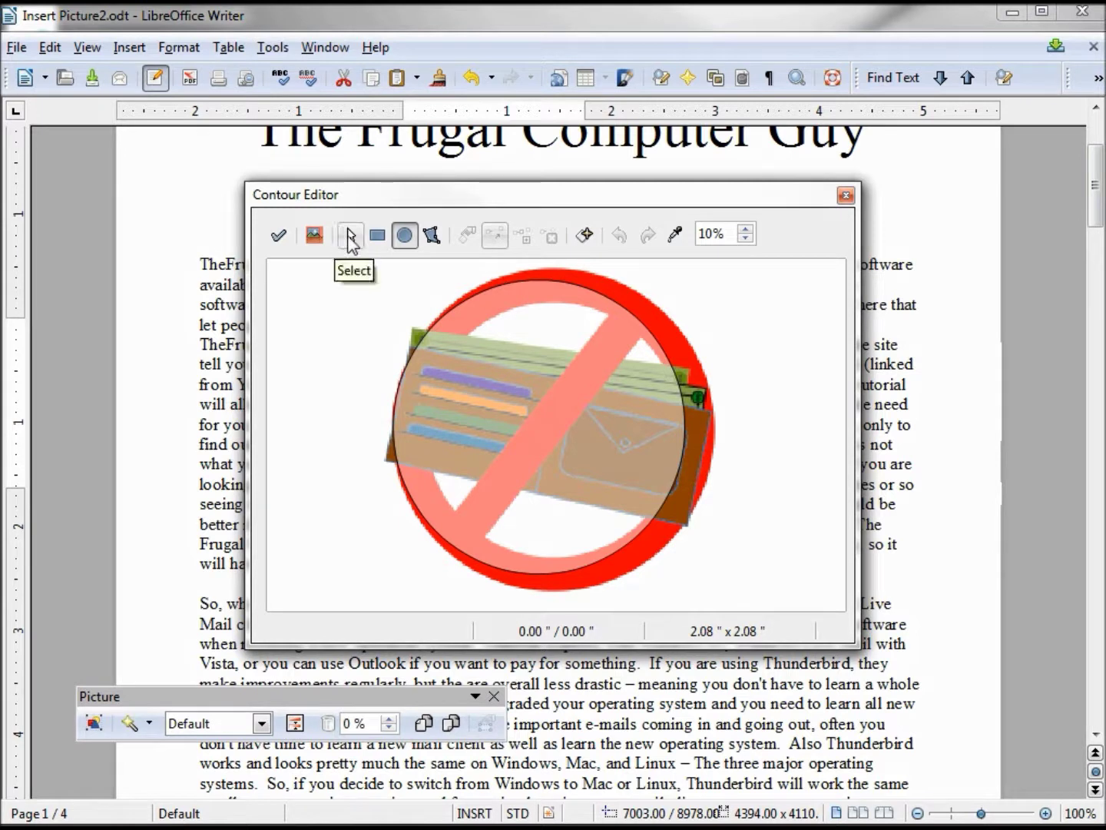
Step: Resize the ellipse to fit the sign's edges, apply the contour and close the editor
left_click(351, 236)
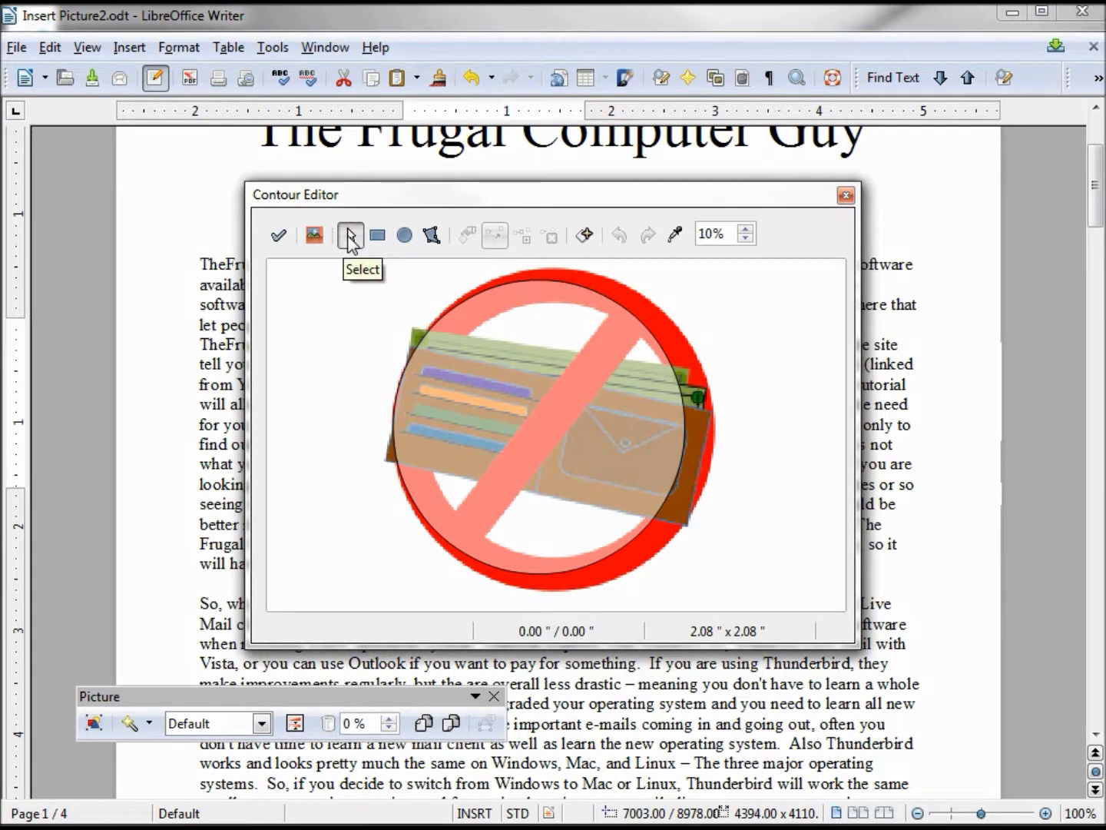
left_click(550, 400)
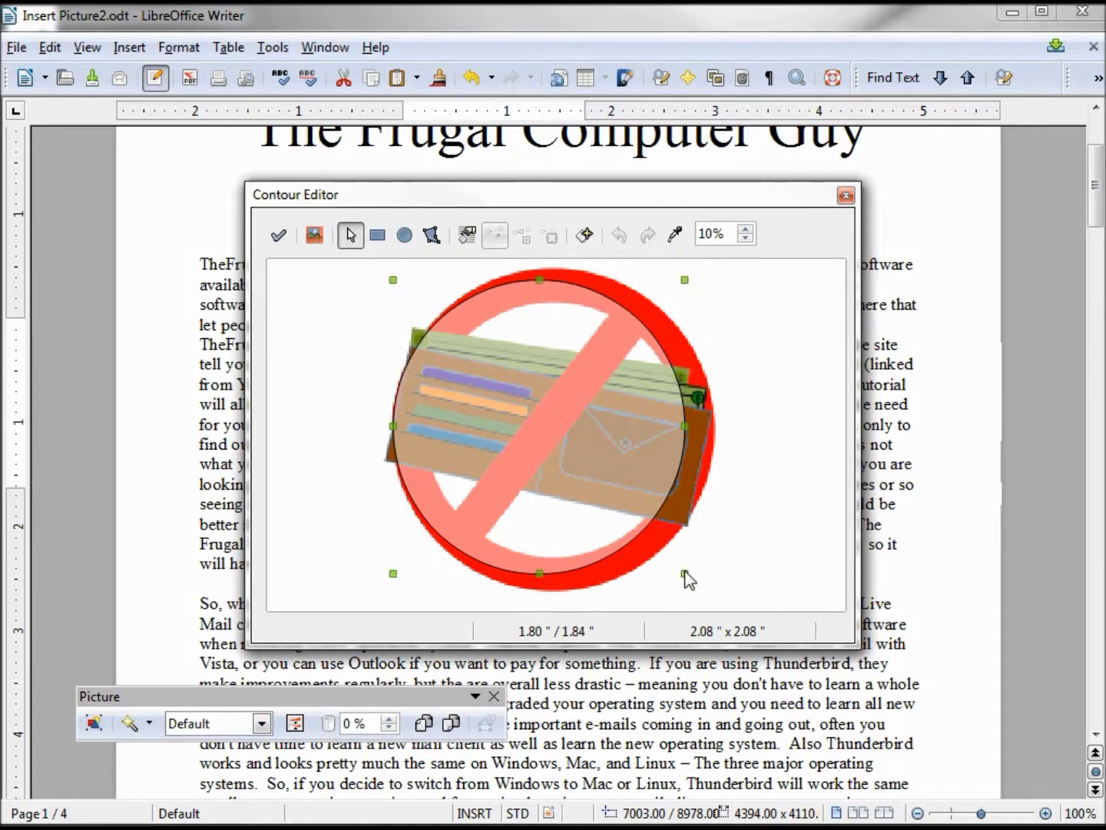
left_click_drag(684, 573, 723, 573)
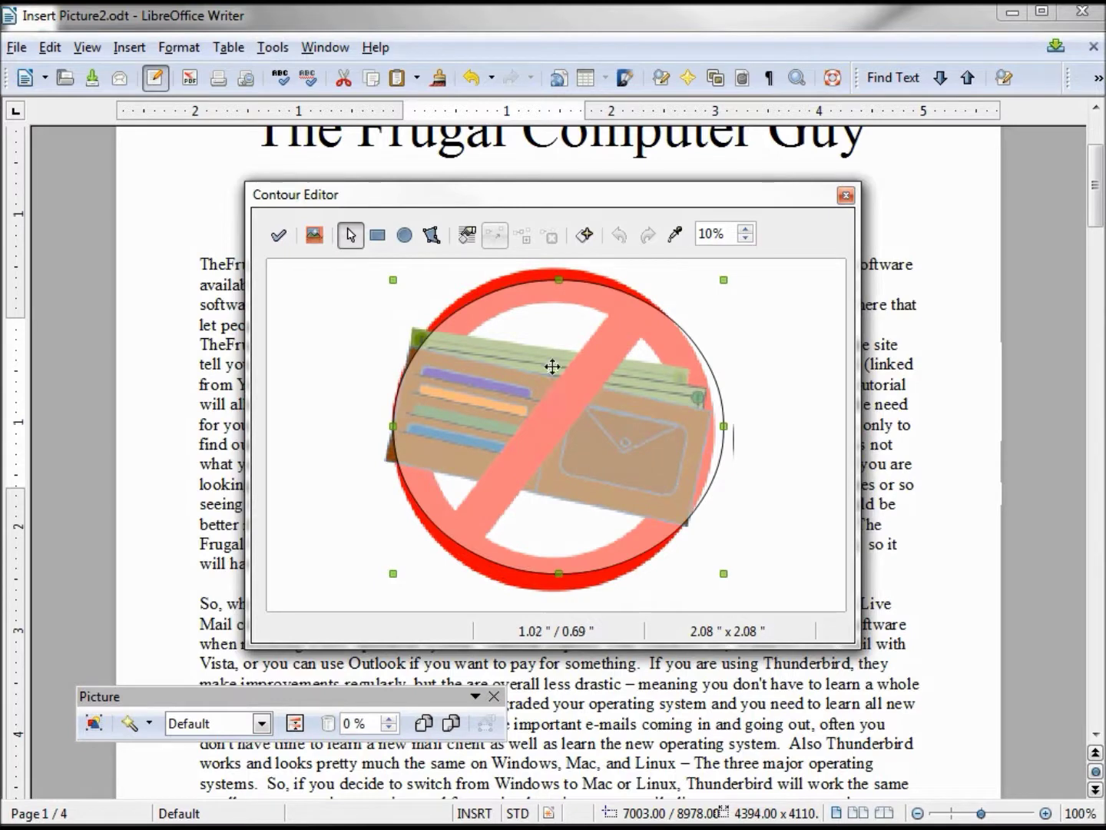
left_click_drag(555, 273, 555, 269)
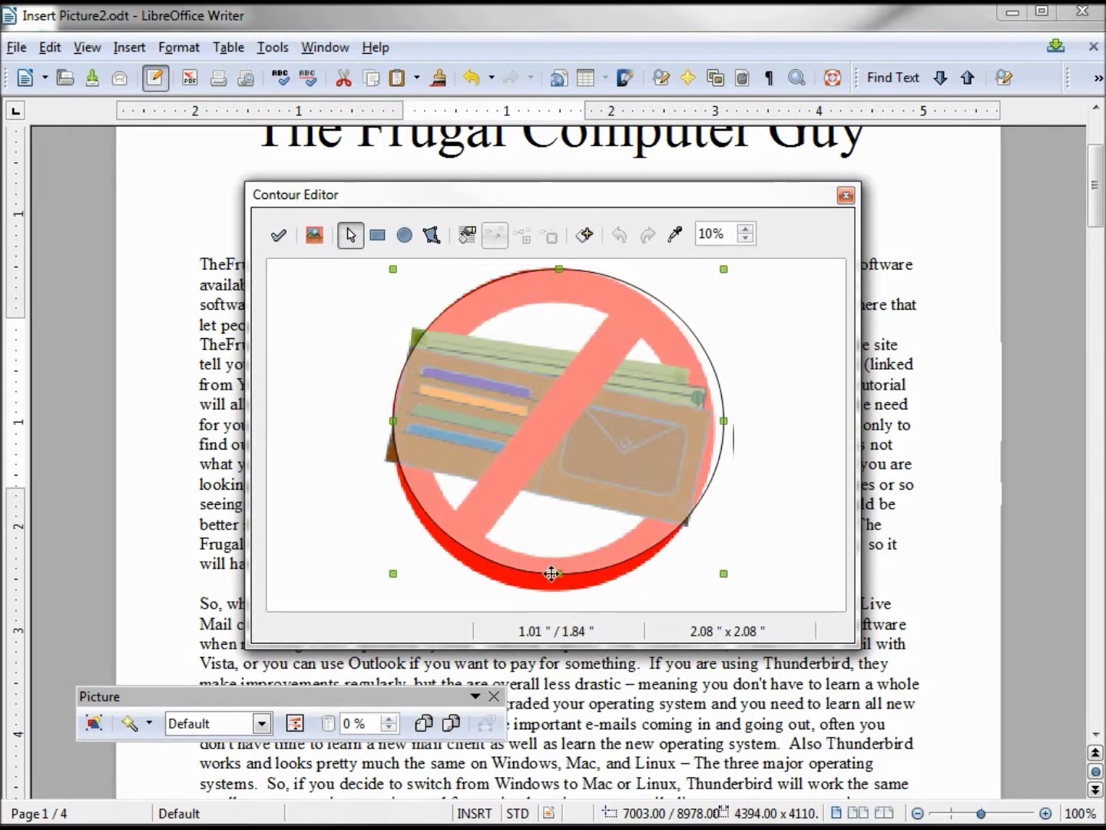
left_click_drag(557, 573, 557, 596)
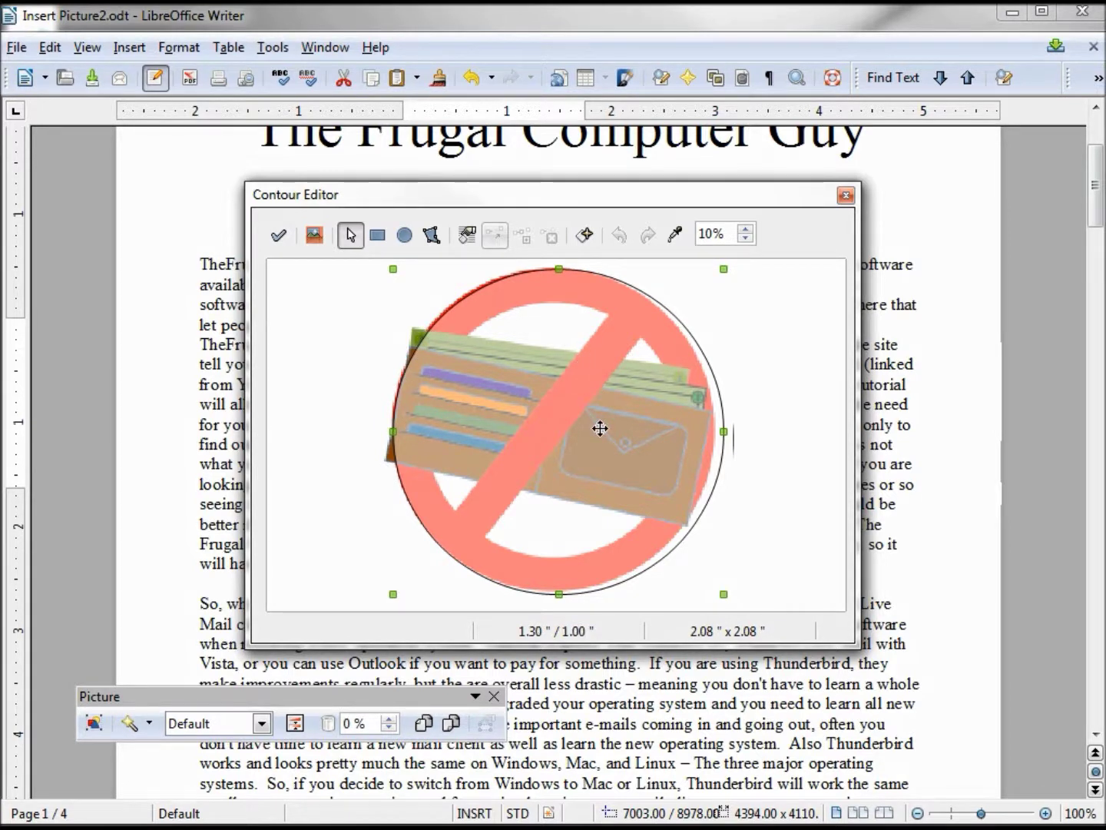
left_click(278, 239)
left_click(846, 196)
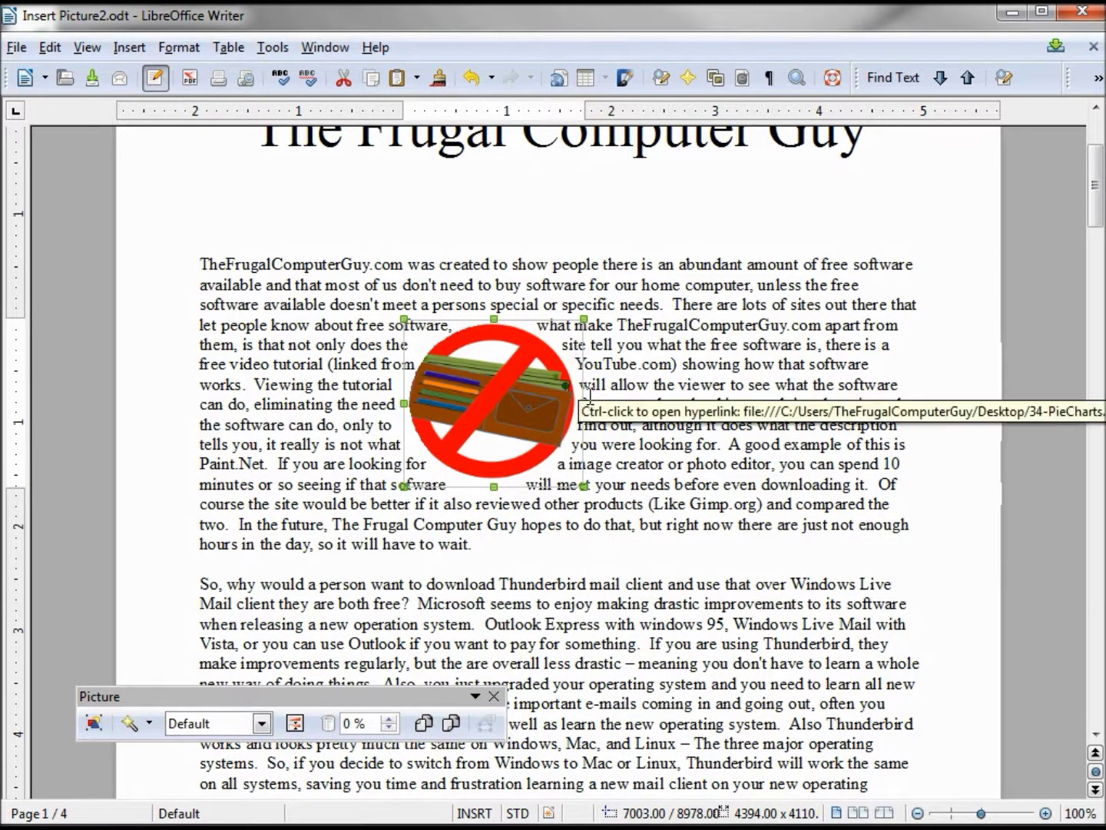
Step: Draw and apply a rectangle contour around the wallet in the Contour Editor
right_click(519, 356)
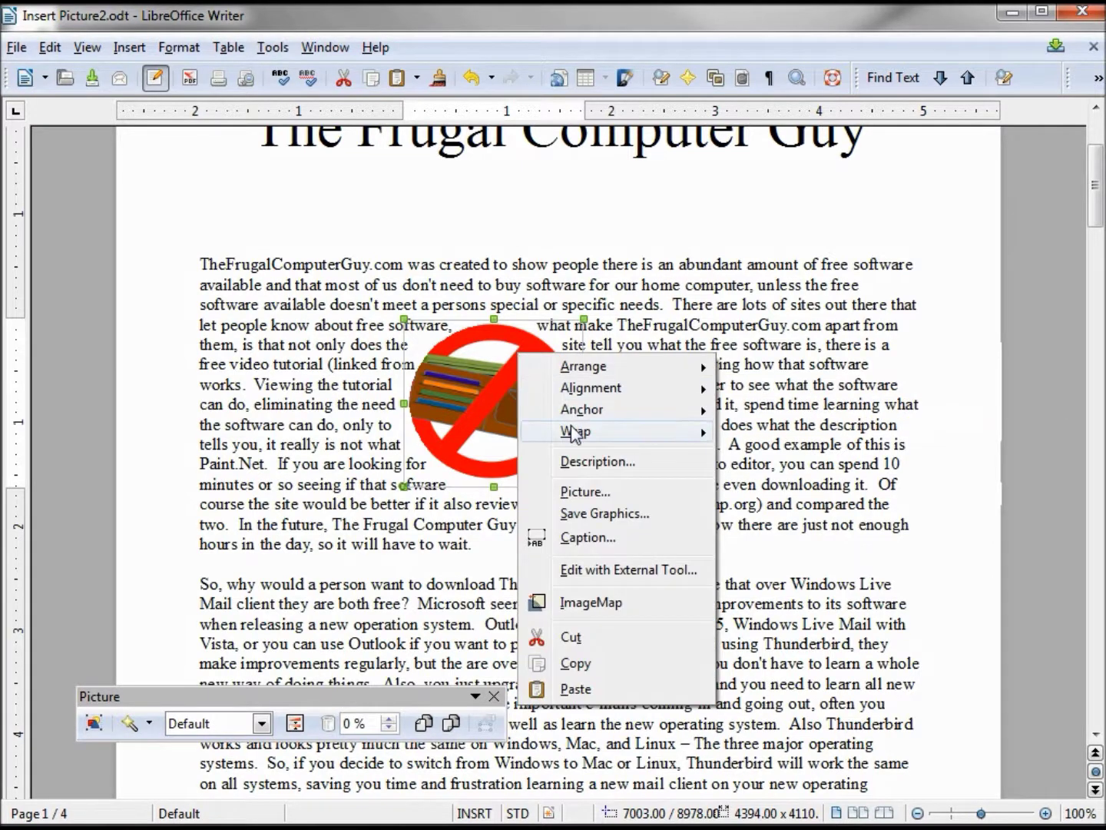
mouse_move(584, 432)
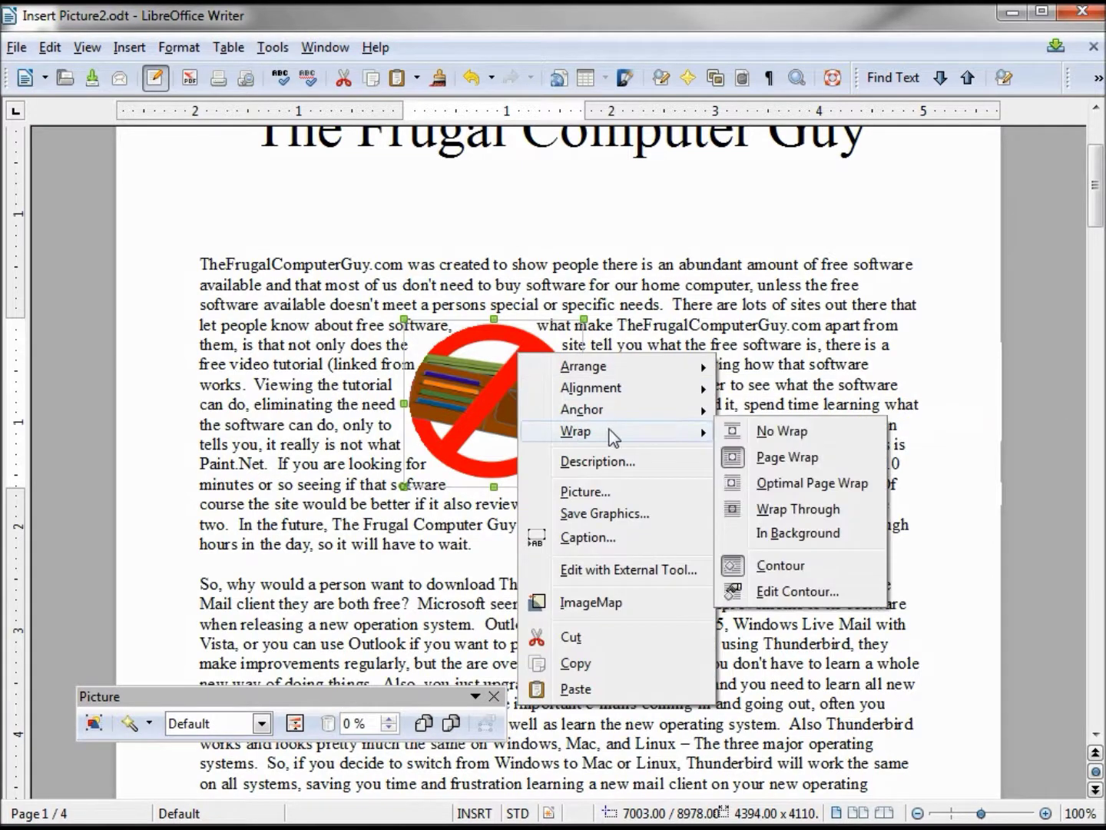
left_click(782, 593)
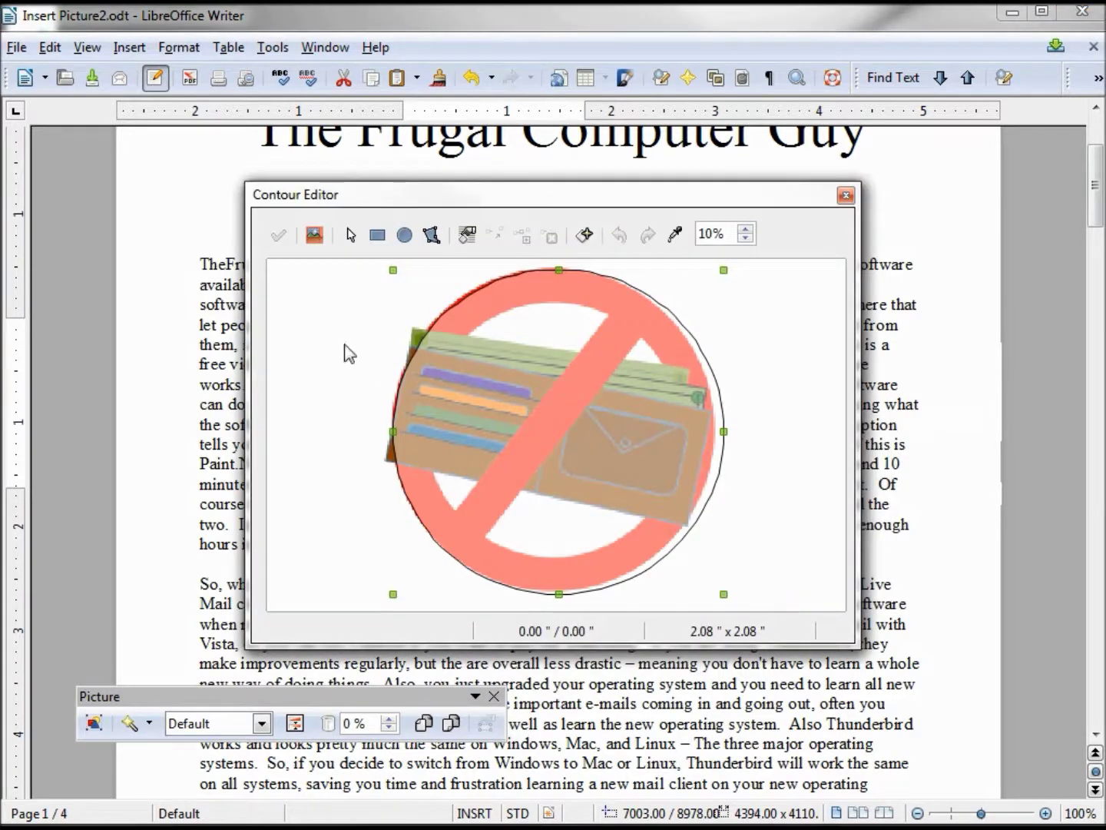
left_click(378, 237)
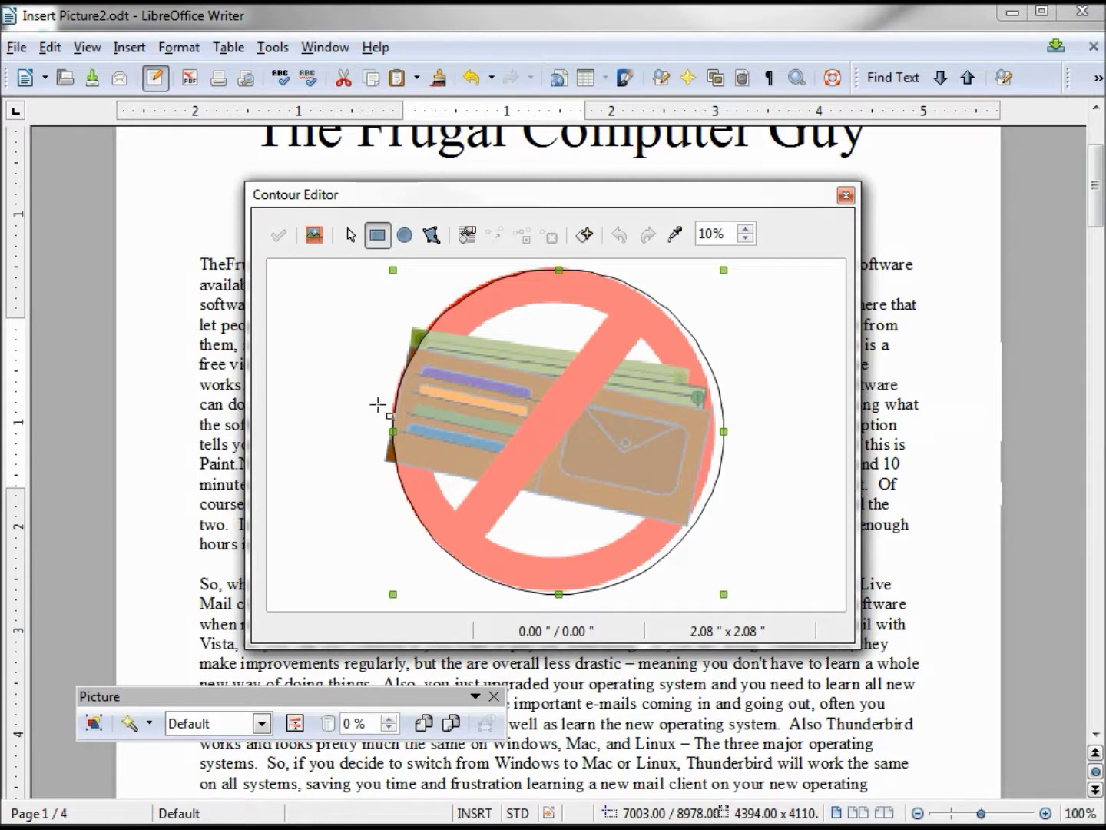
left_click_drag(383, 486, 736, 326)
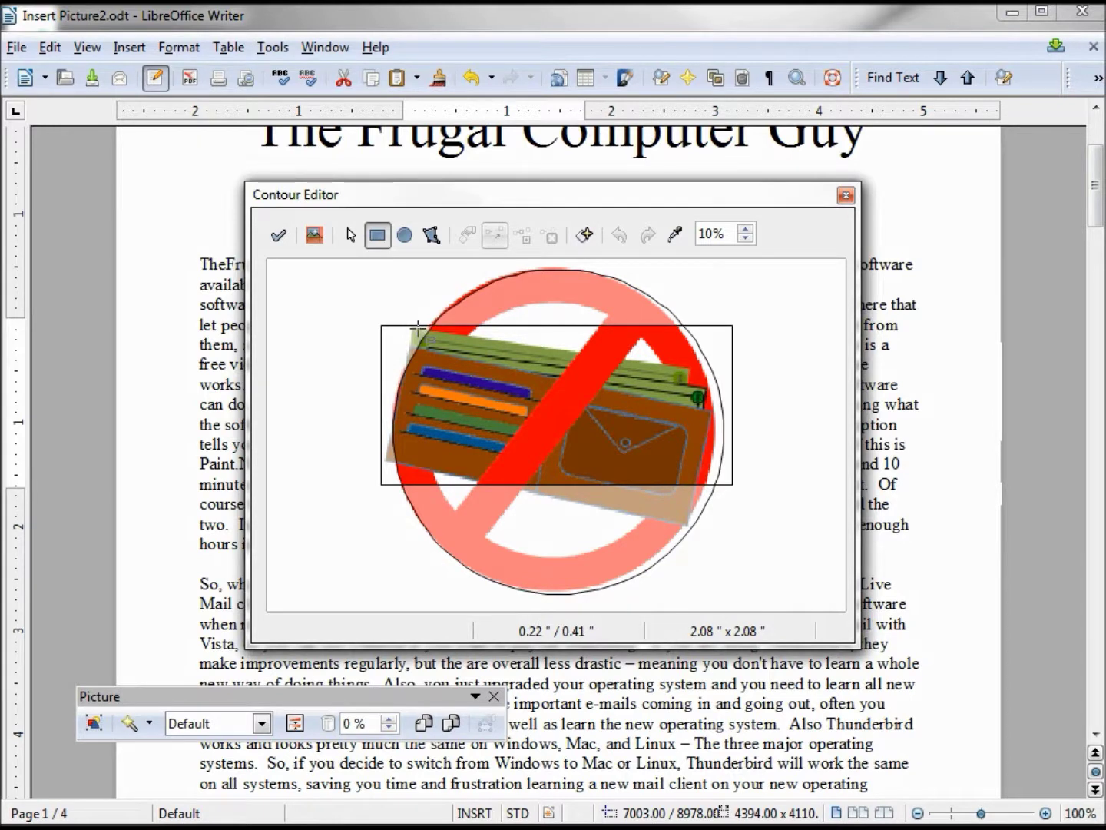
left_click(279, 239)
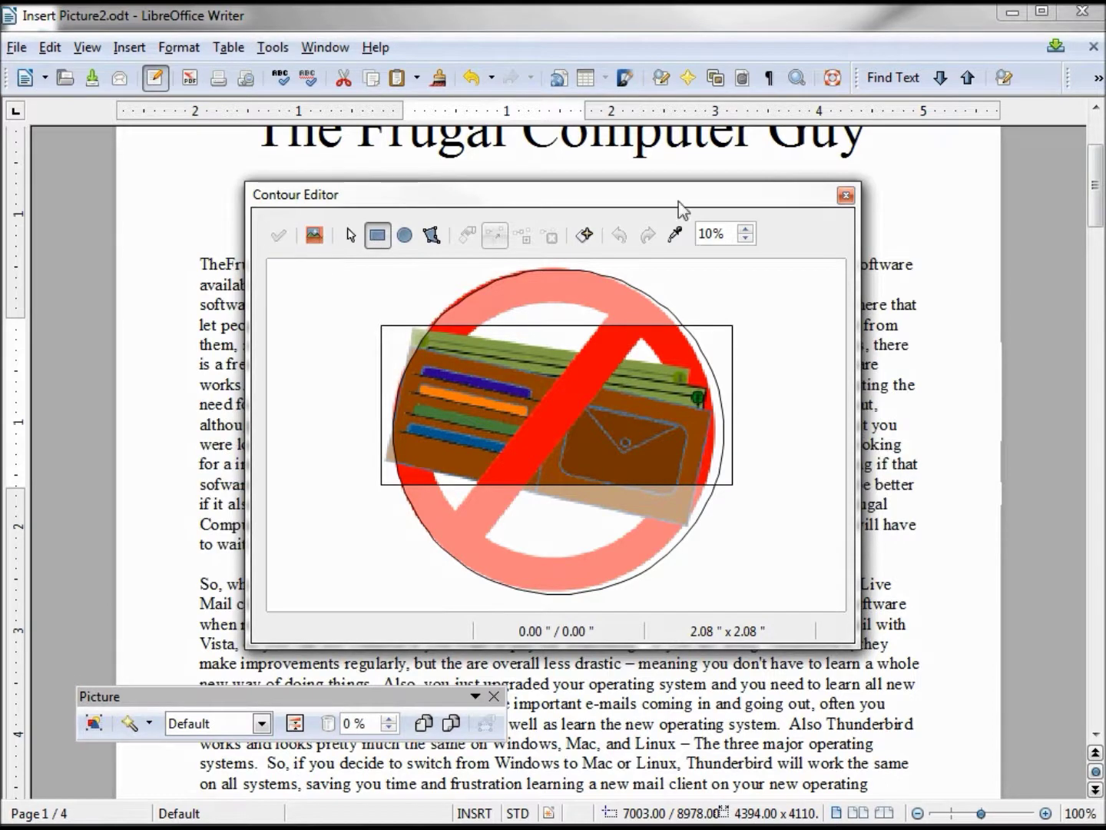
left_click(846, 195)
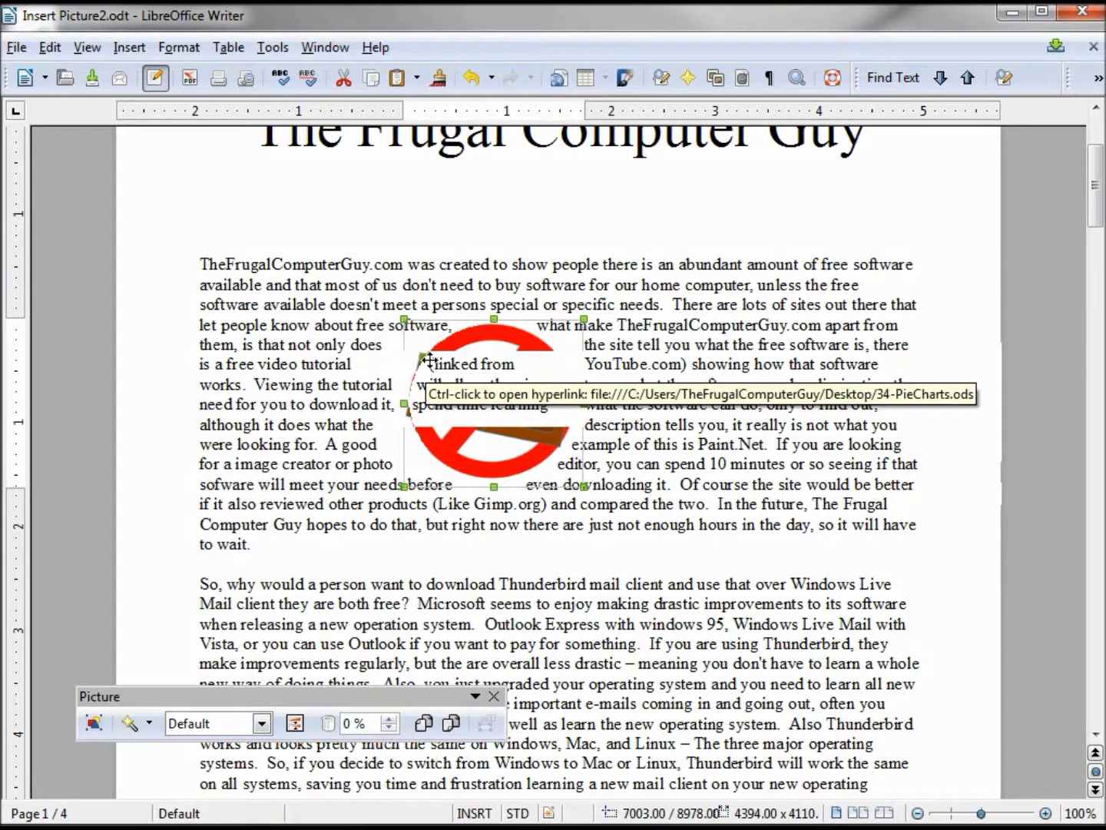
Step: Draw and apply a small ellipse contour over the wallet in the Contour Editor
right_click(507, 348)
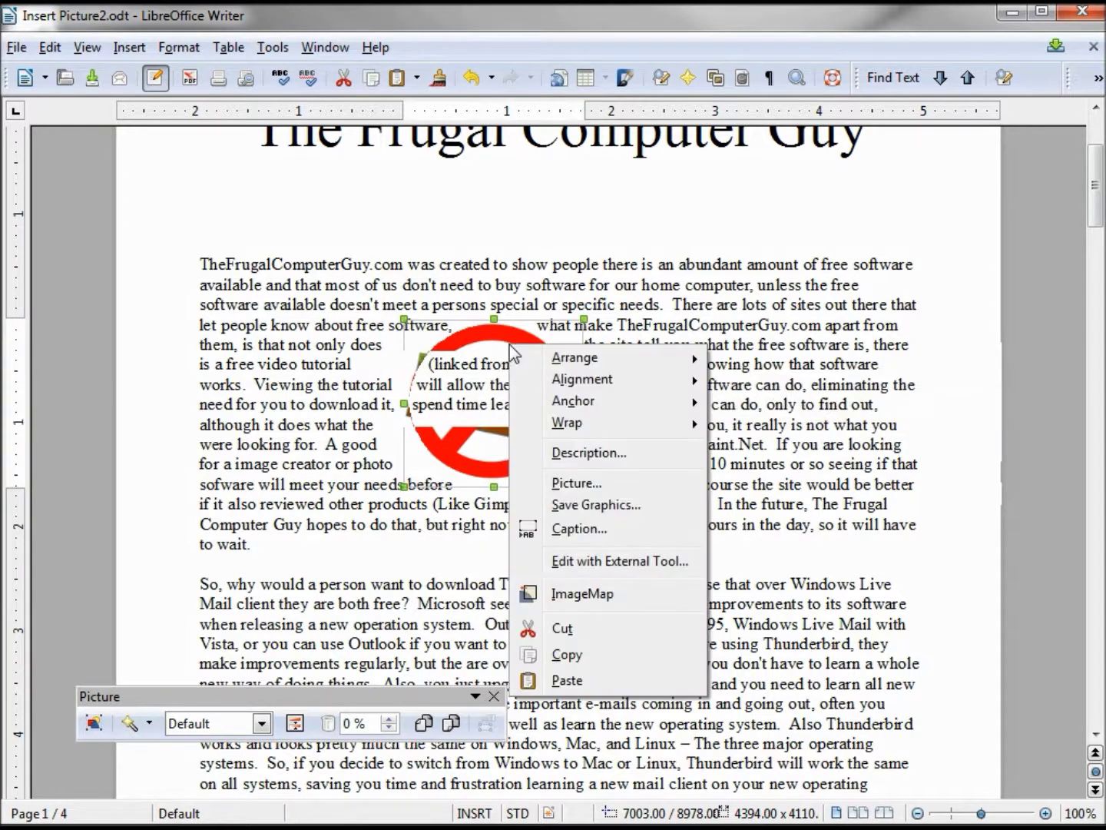
mouse_move(666, 425)
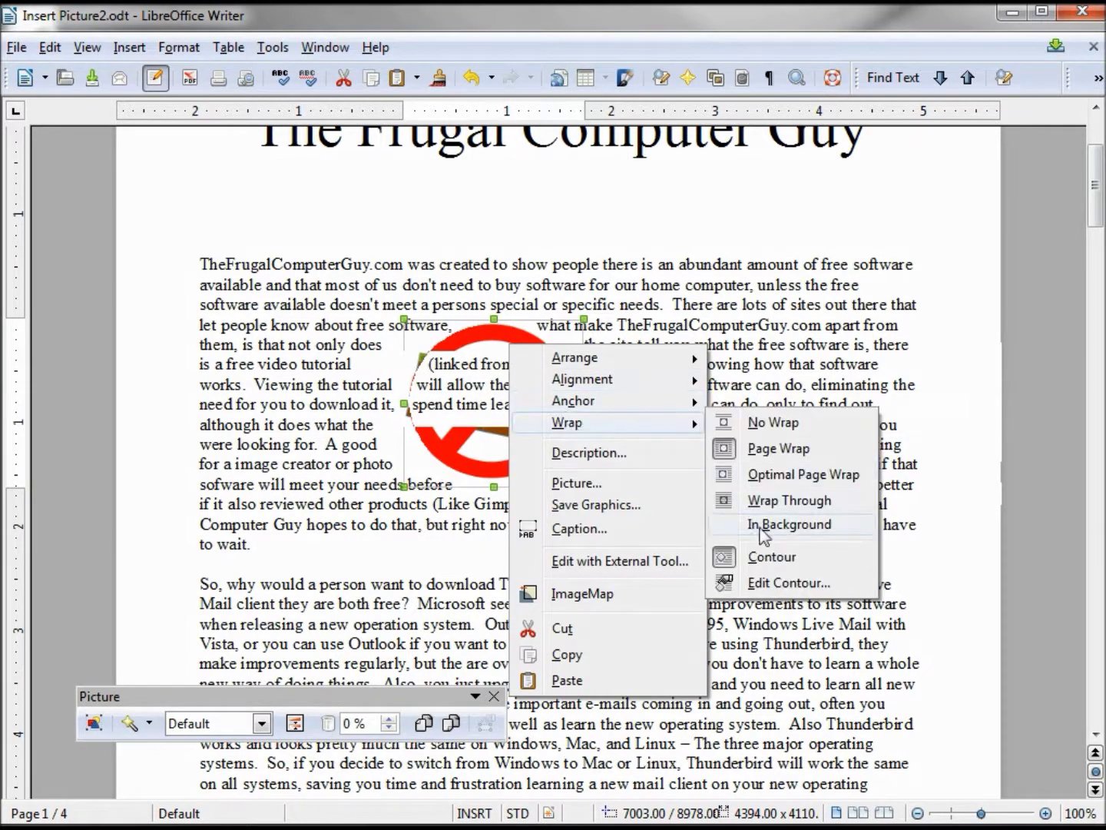
left_click(792, 583)
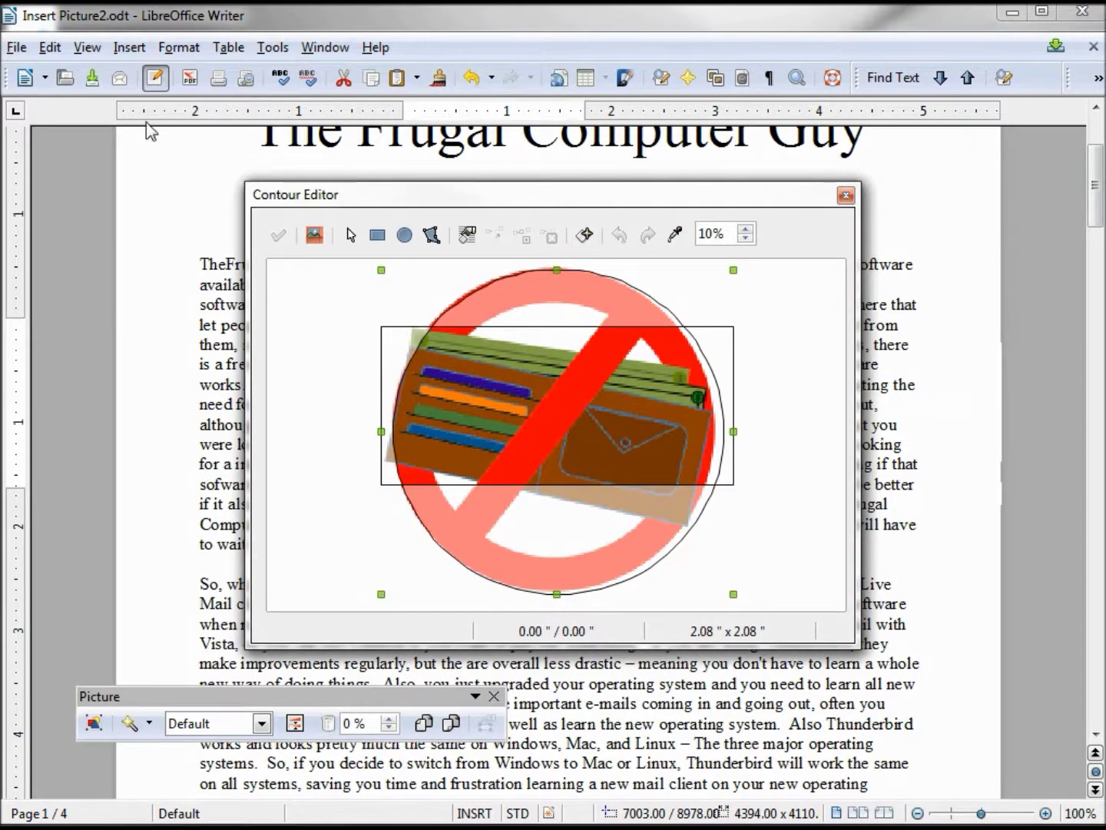
left_click(404, 235)
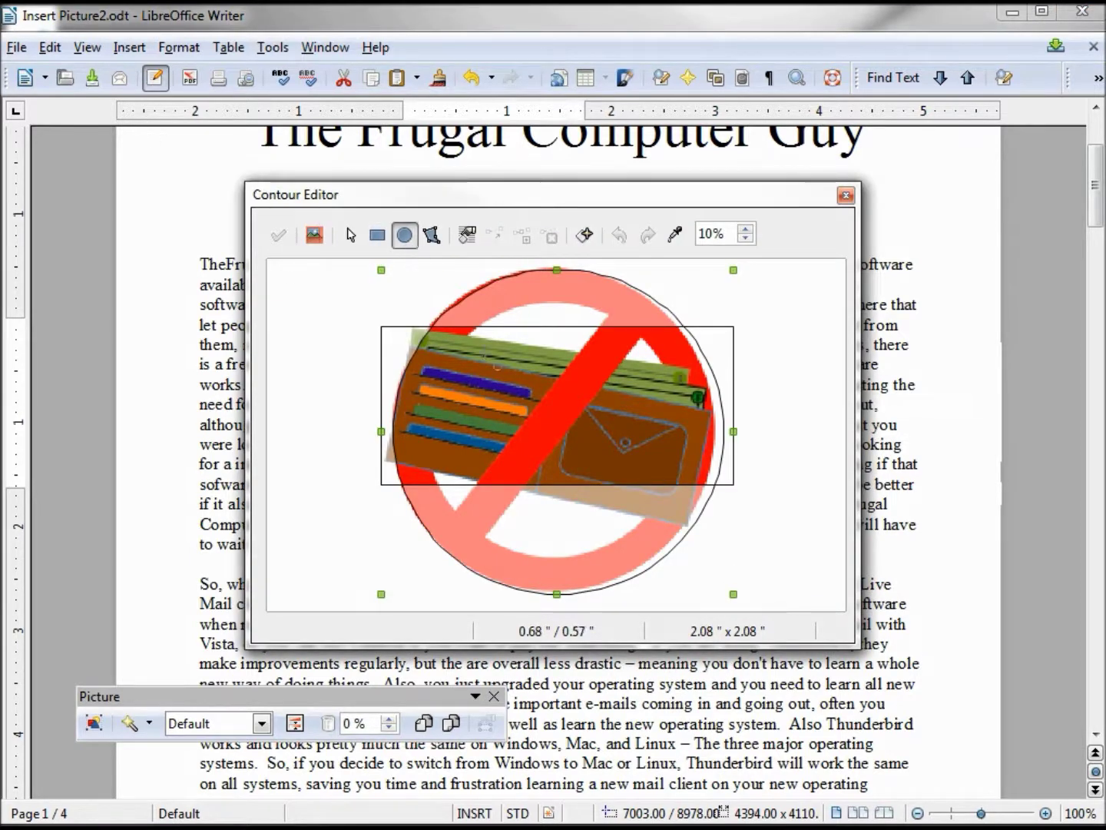
left_click_drag(464, 354, 563, 459)
left_click(278, 234)
left_click(845, 198)
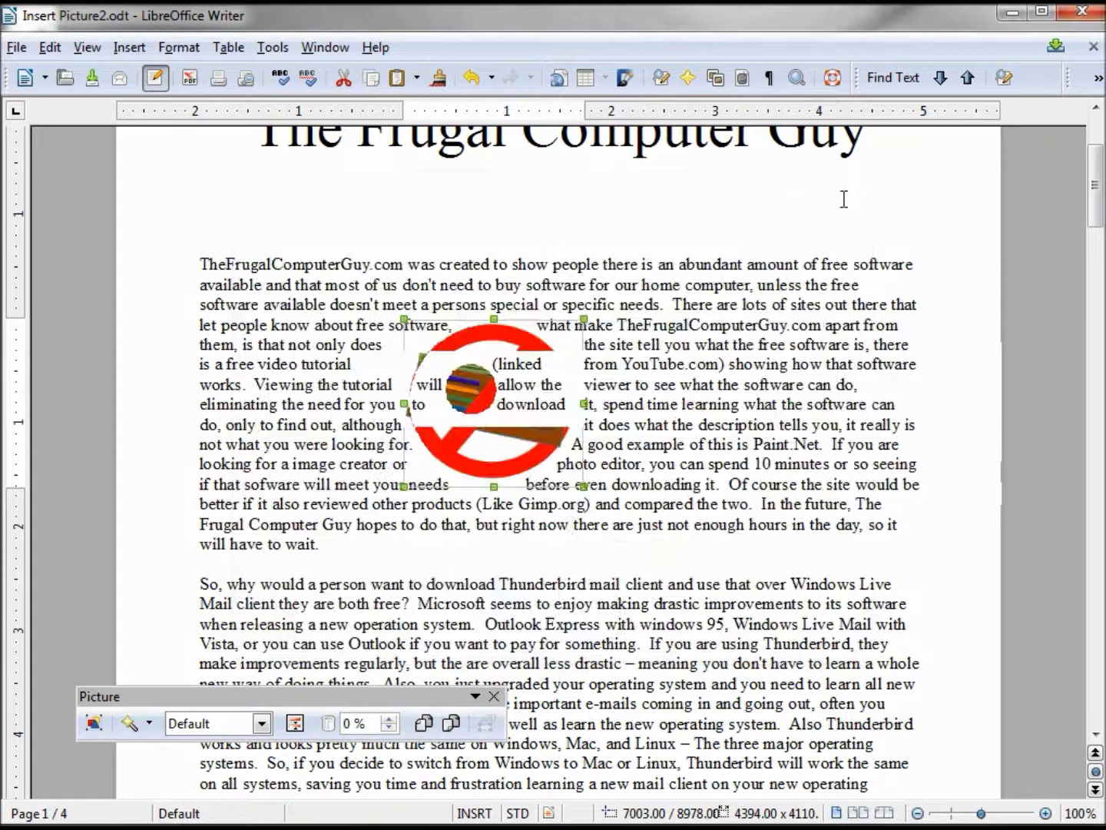